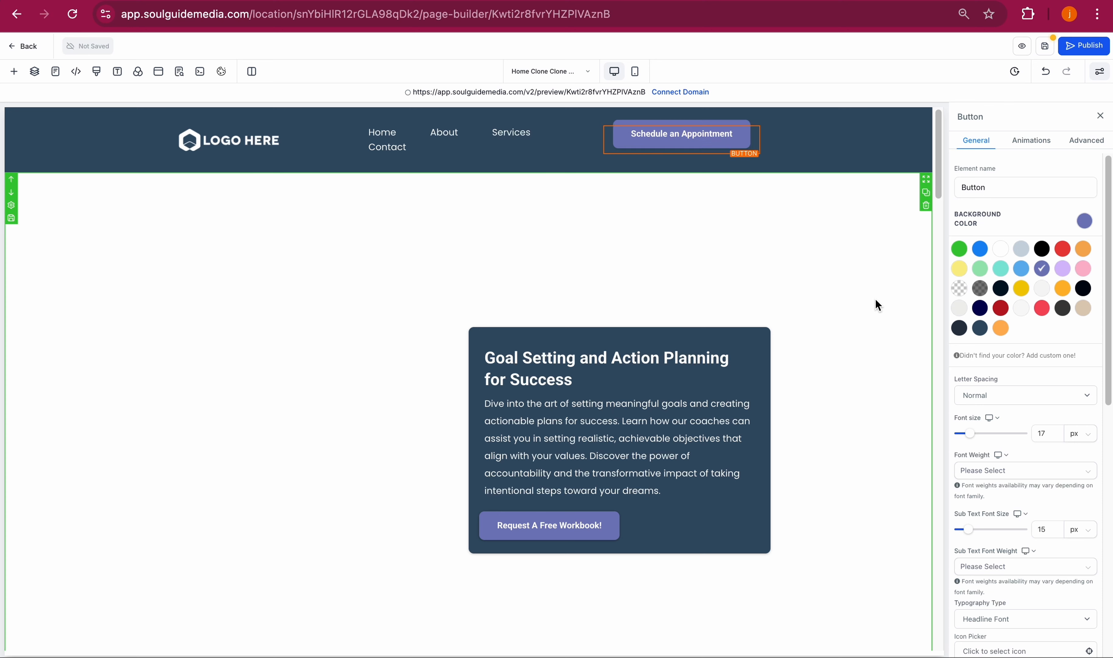
Save the page and expand the Content, Keywords and Author sections of its SEO metadata
click(875, 304)
click(1045, 47)
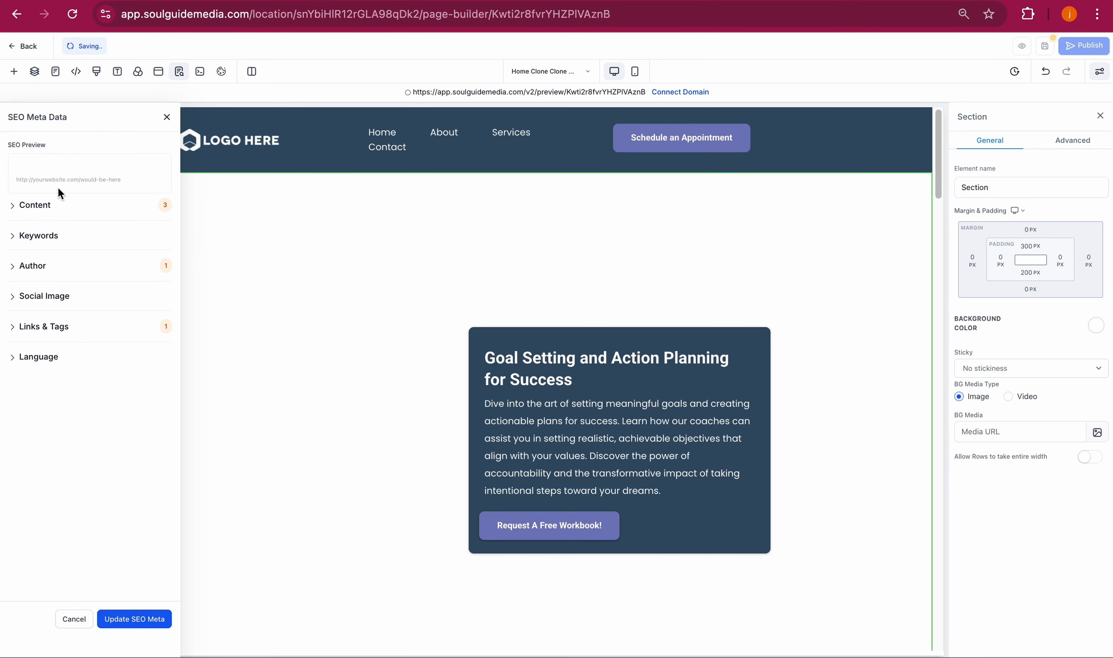
click(40, 211)
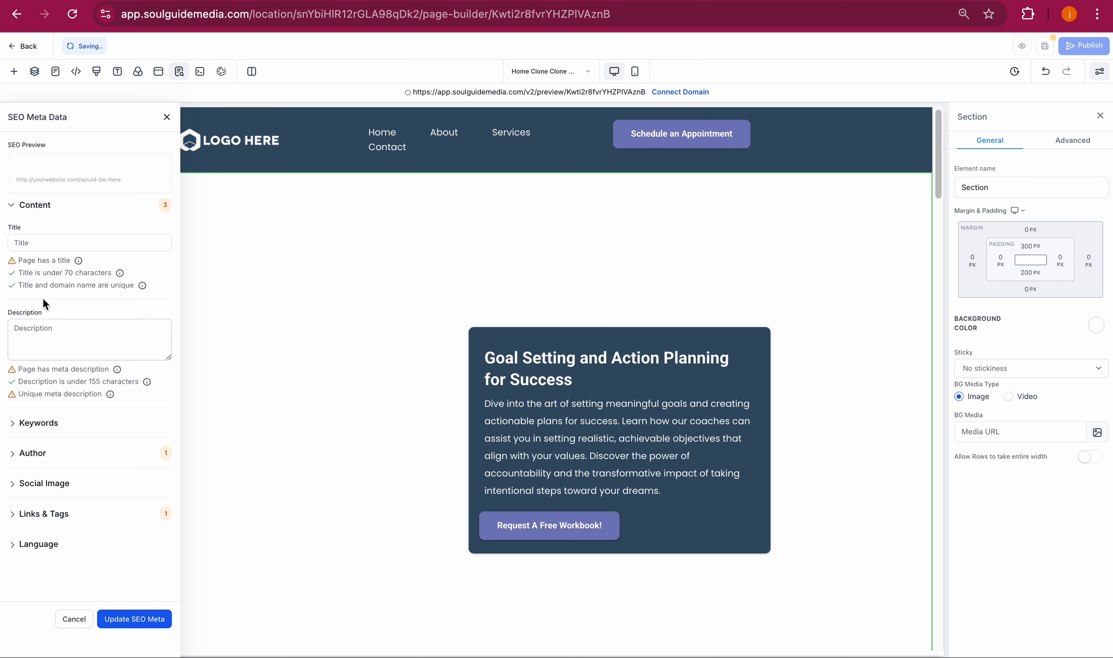
click(45, 425)
click(73, 509)
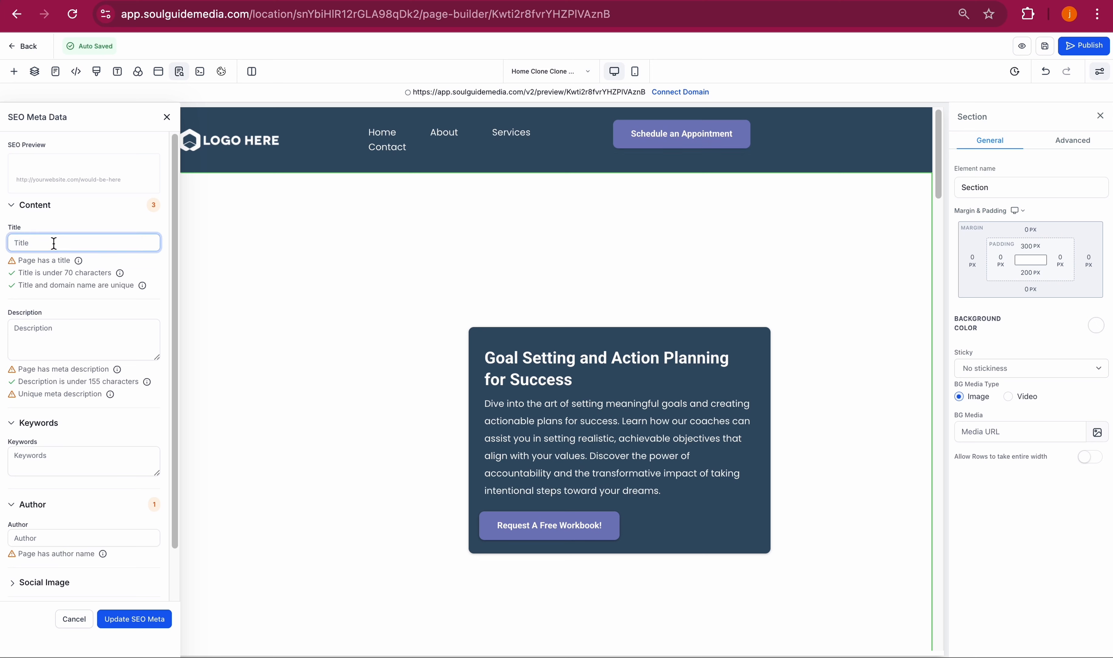
Set the page's SEO title to "Soul guide media - Online course creation"
text(S)
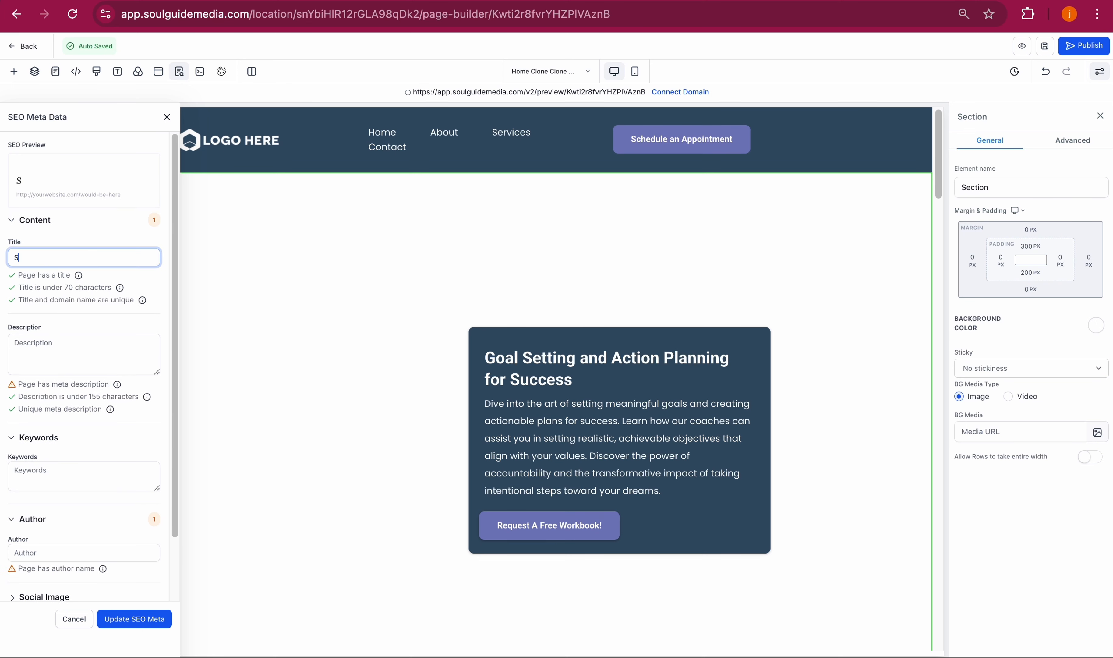
key(BackSpace)
text(sol)
text(oul guide media - Online cours)
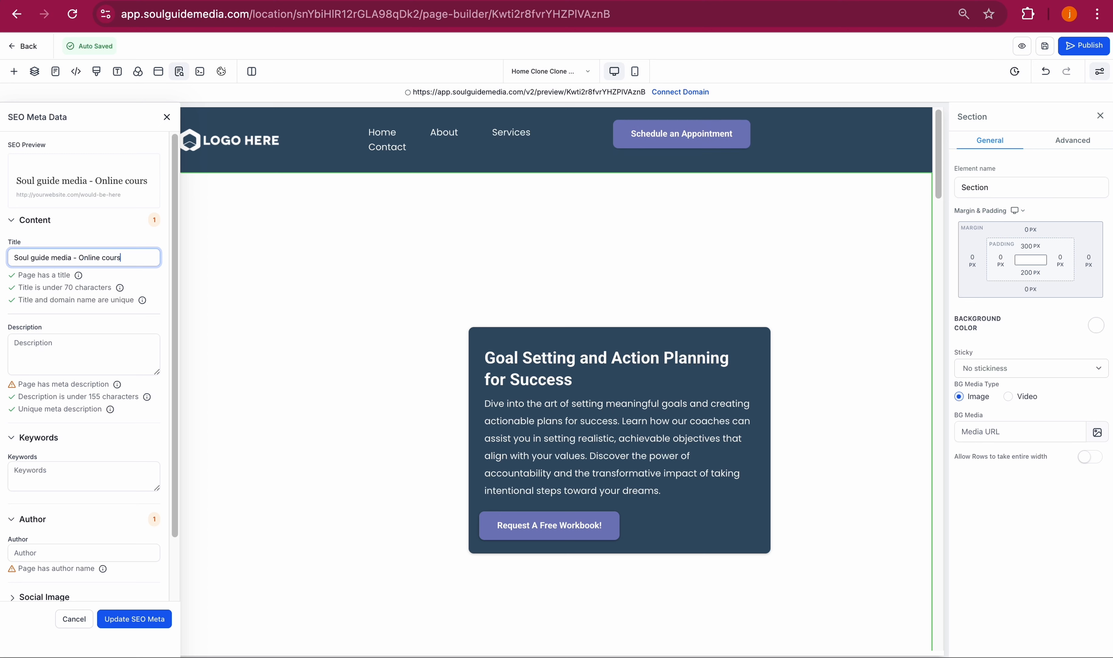
text(e creation)
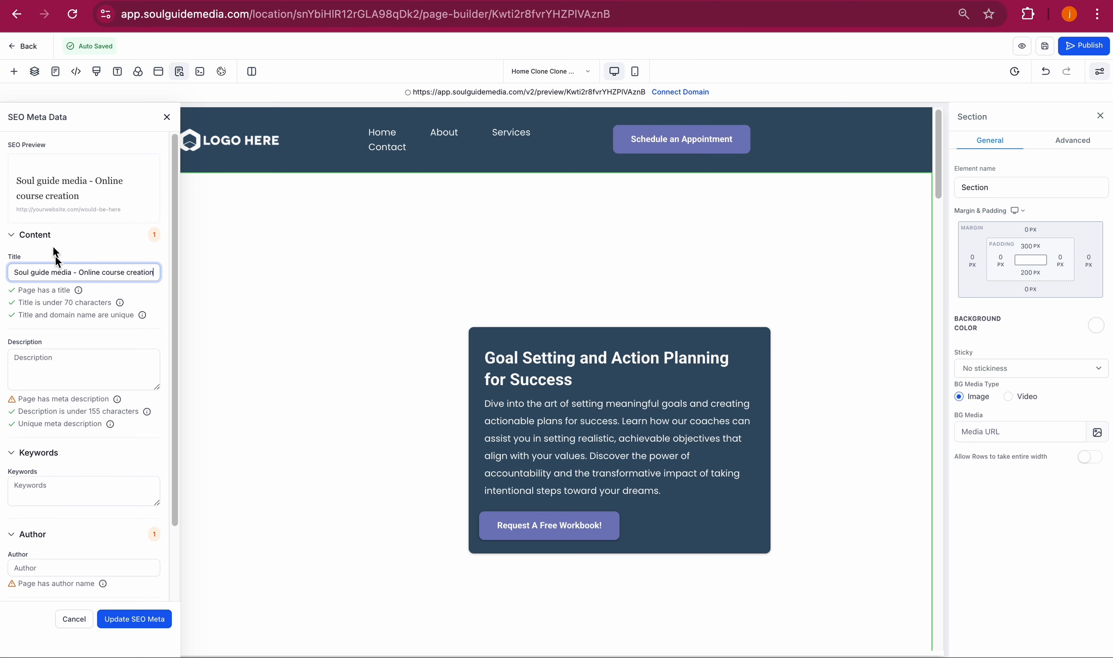
Enter "Course creation for soulpreneurs" as the page's SEO description
click(54, 360)
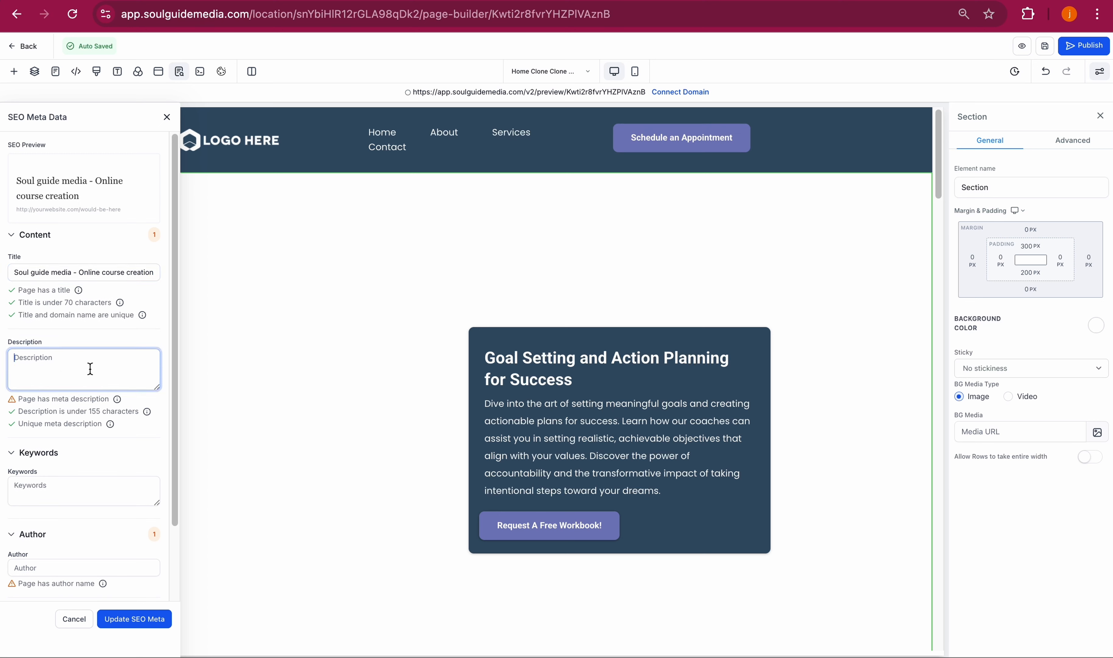
text(Course creation for soulpren)
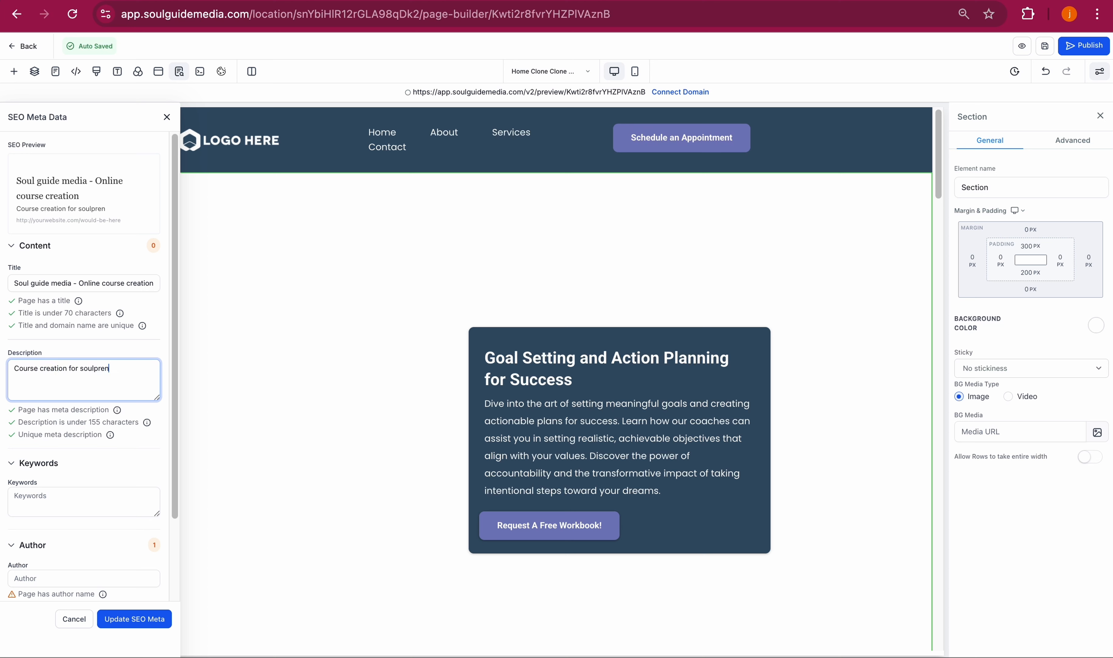
text(eurs)
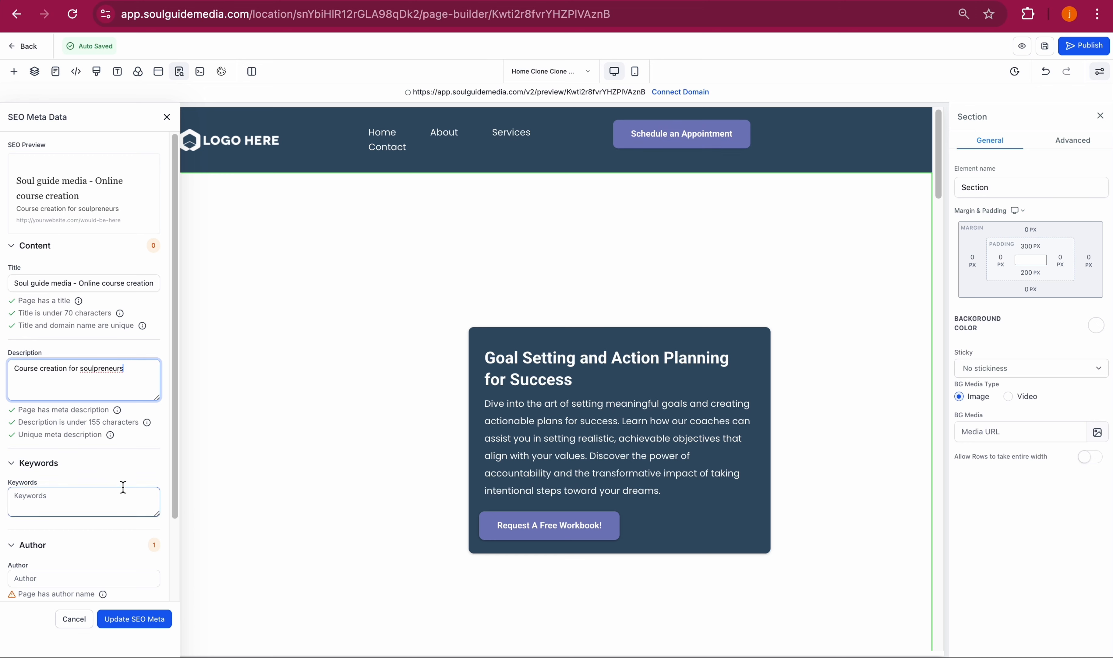
Set the SEO keywords to "course creation online marketing" and fill in the author's name
scroll(123, 487, down, 2)
click(66, 432)
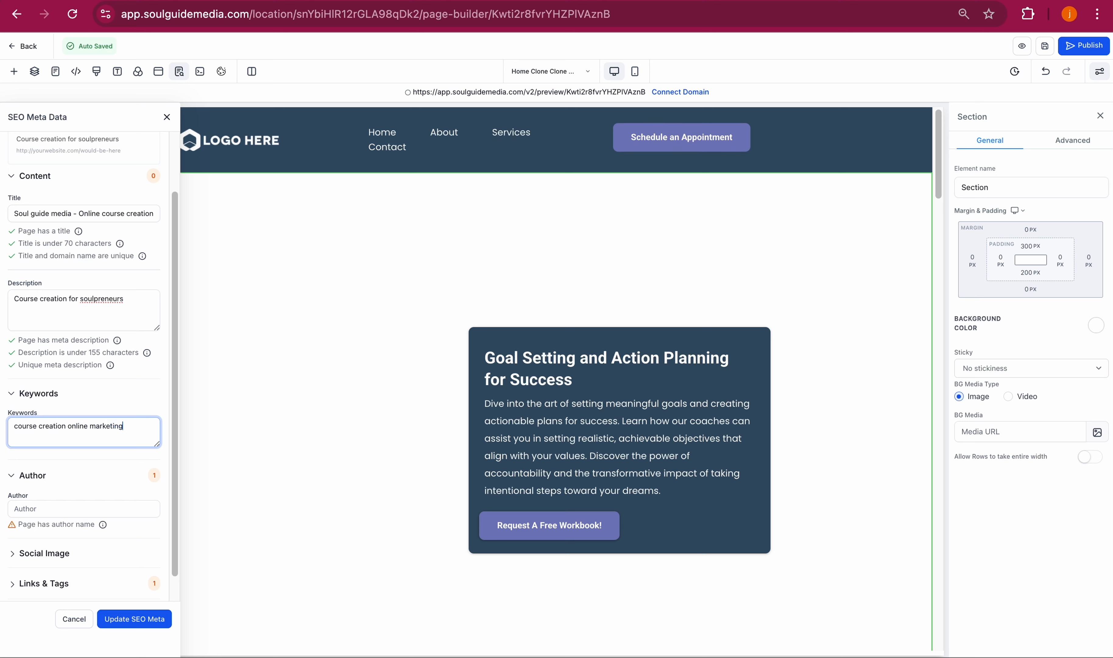
click(81, 509)
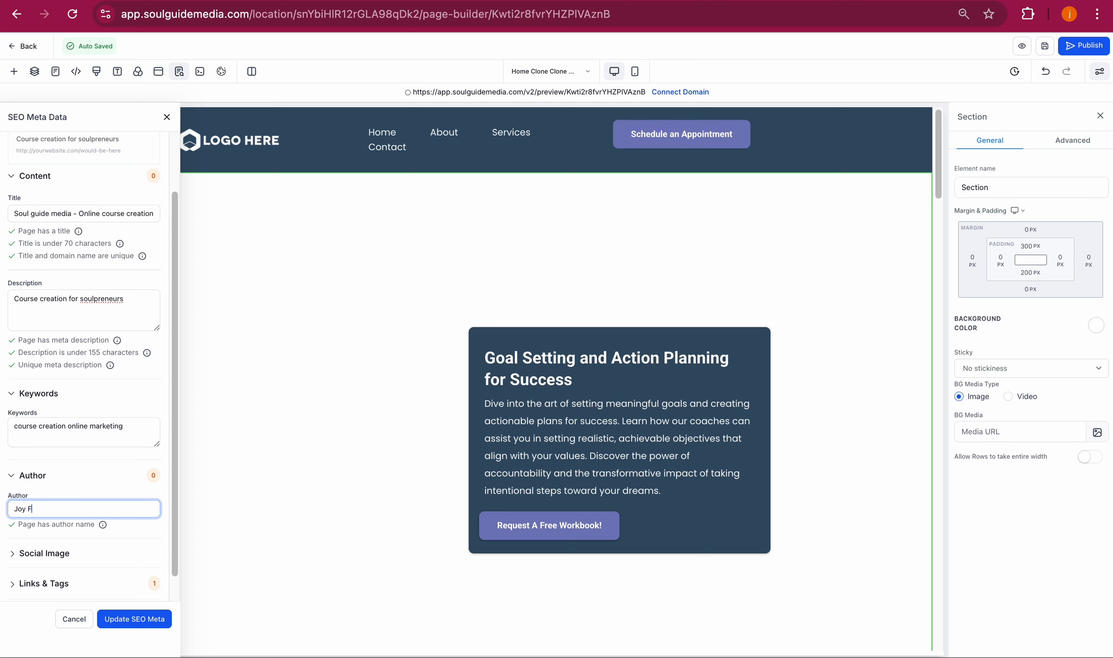
scroll(93, 556, down, 1)
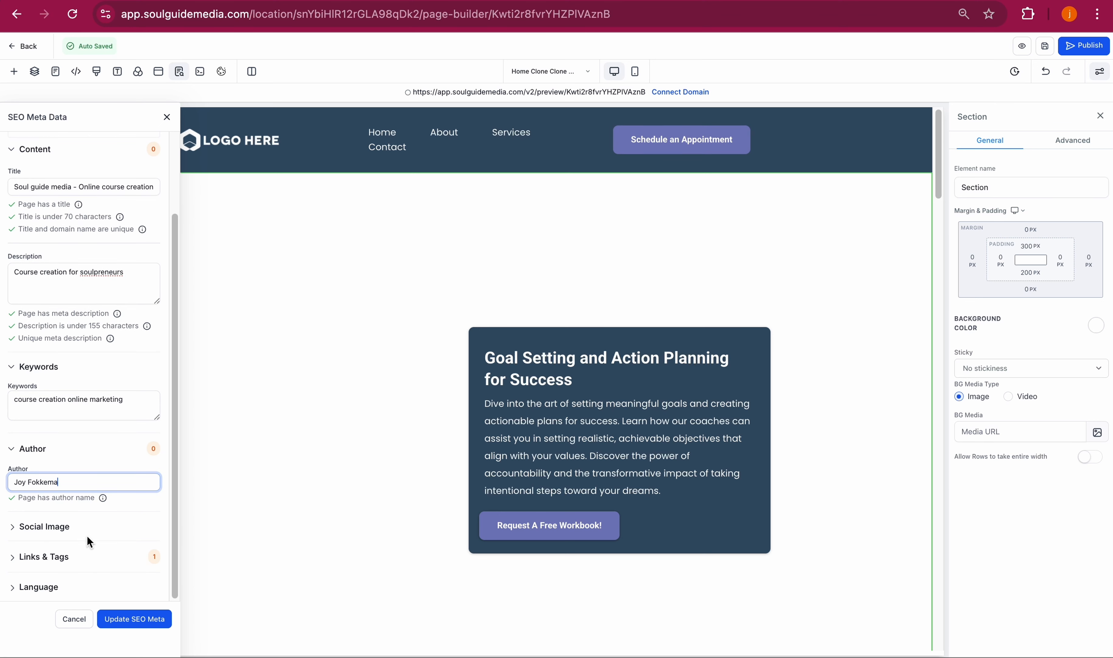
Check the media storage for a social image in the SEO metadata without choosing a file
click(68, 529)
scroll(69, 534, down, 1)
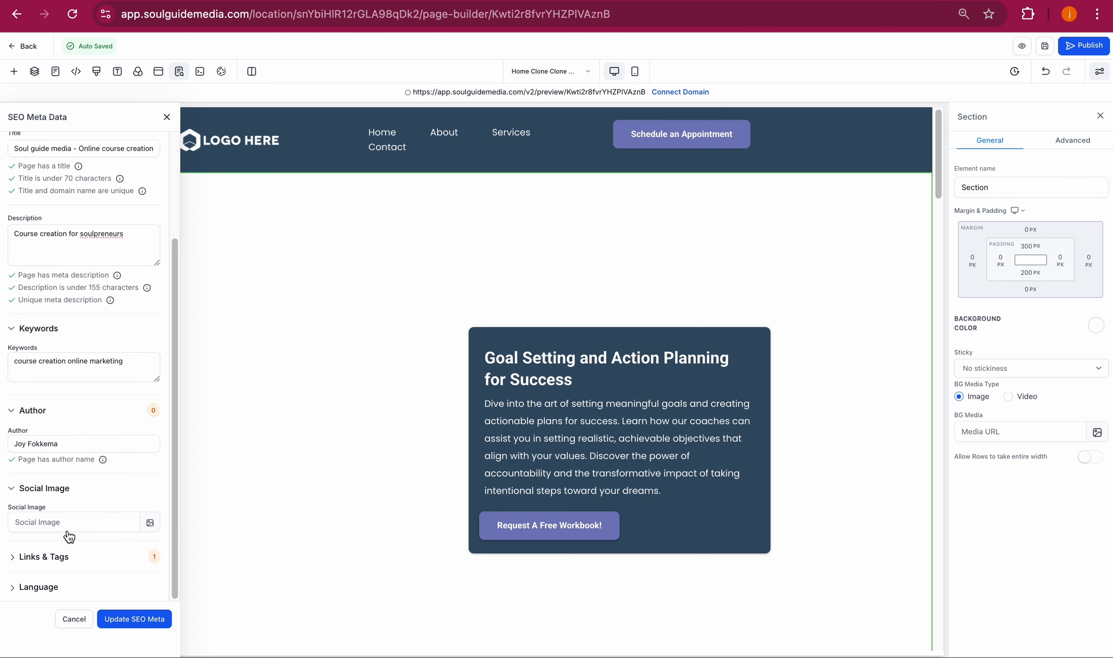
click(150, 523)
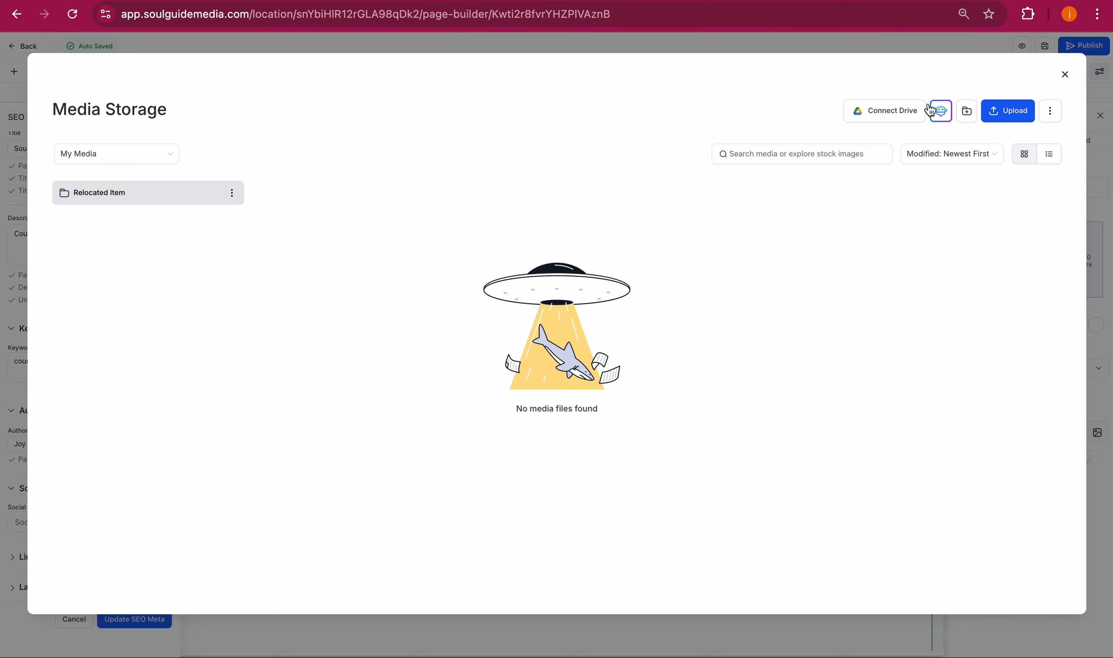
click(1067, 74)
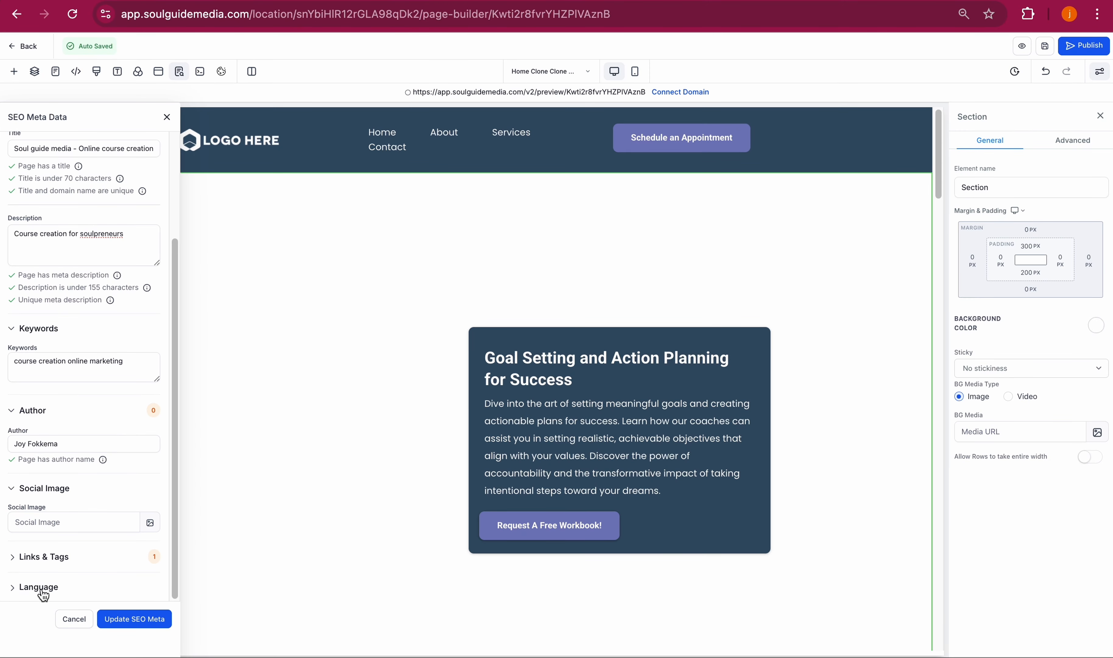
Review the completed SEO fields and apply the updated metadata to the page
scroll(79, 526, down, 1)
scroll(74, 434, up, 4)
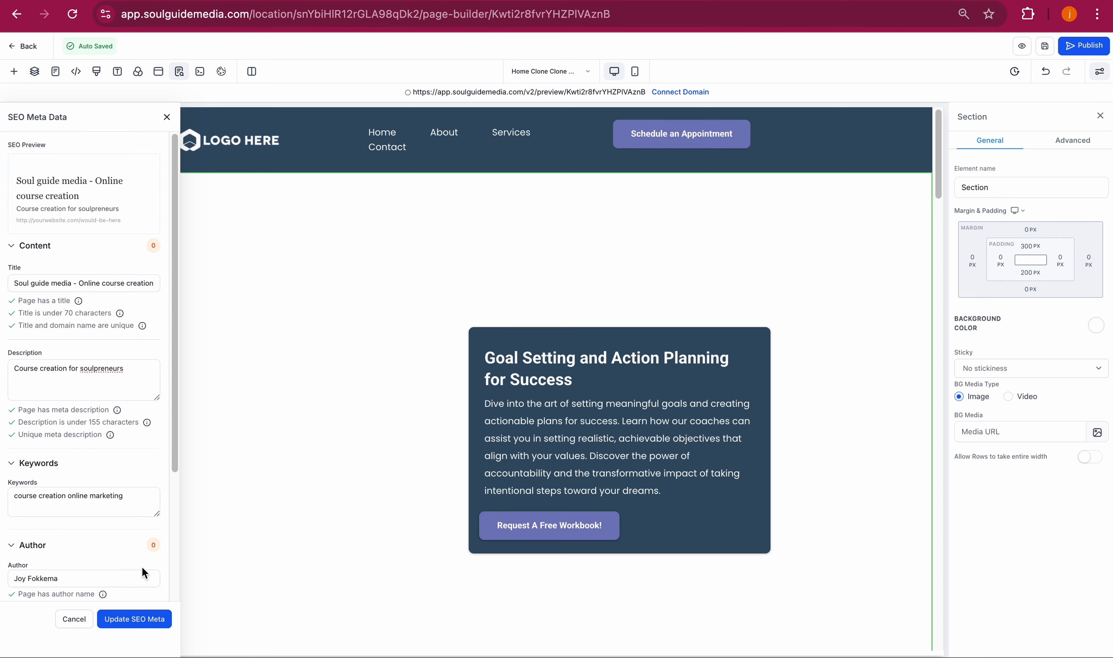
click(157, 623)
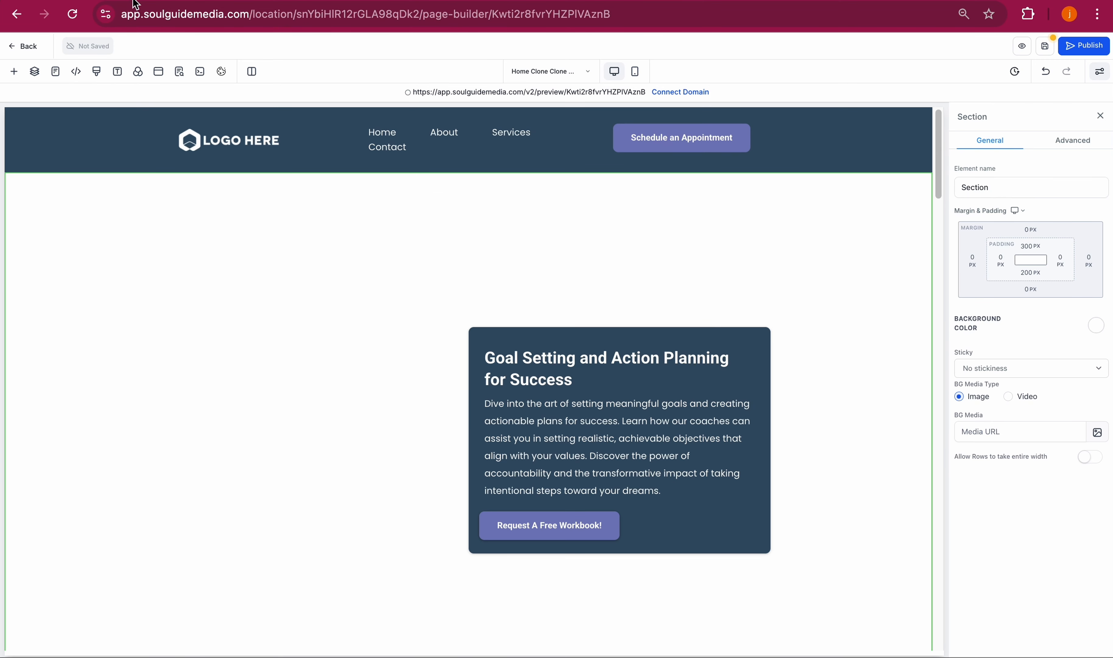
Set the form in the Request A Free Workbook popup to Free e-book and save the page
click(164, 73)
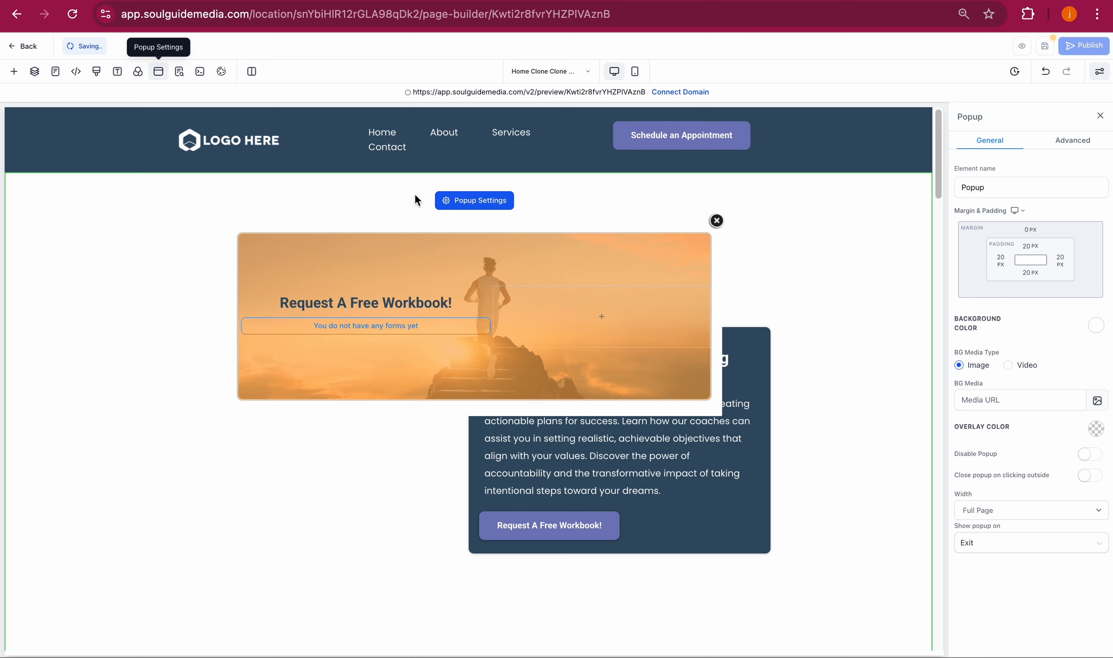
click(419, 335)
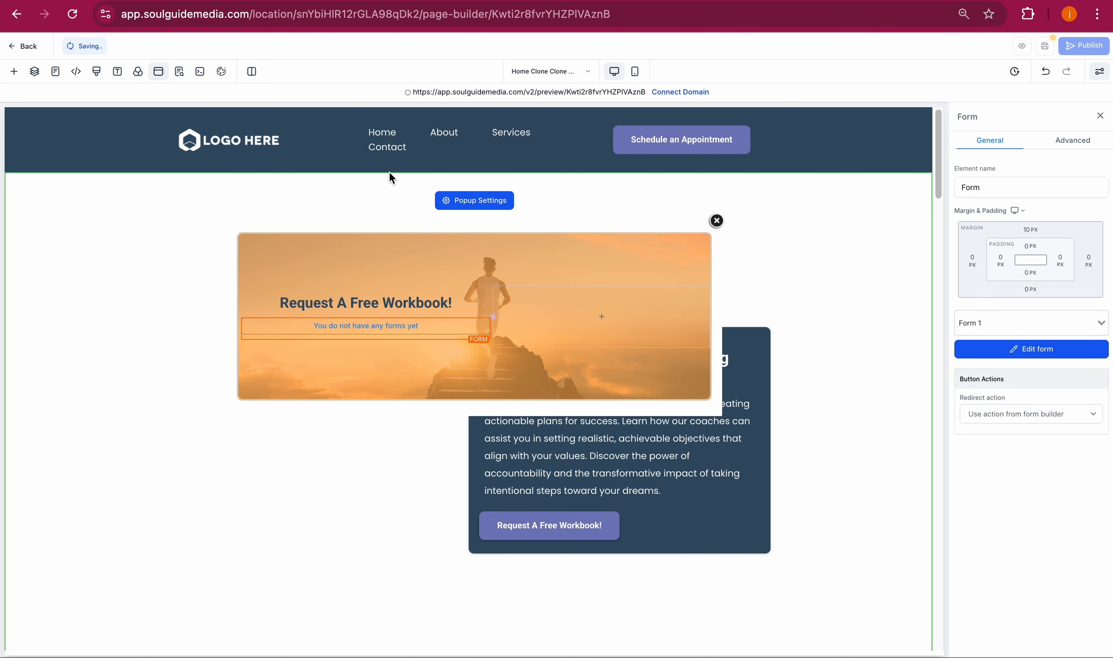
click(1066, 323)
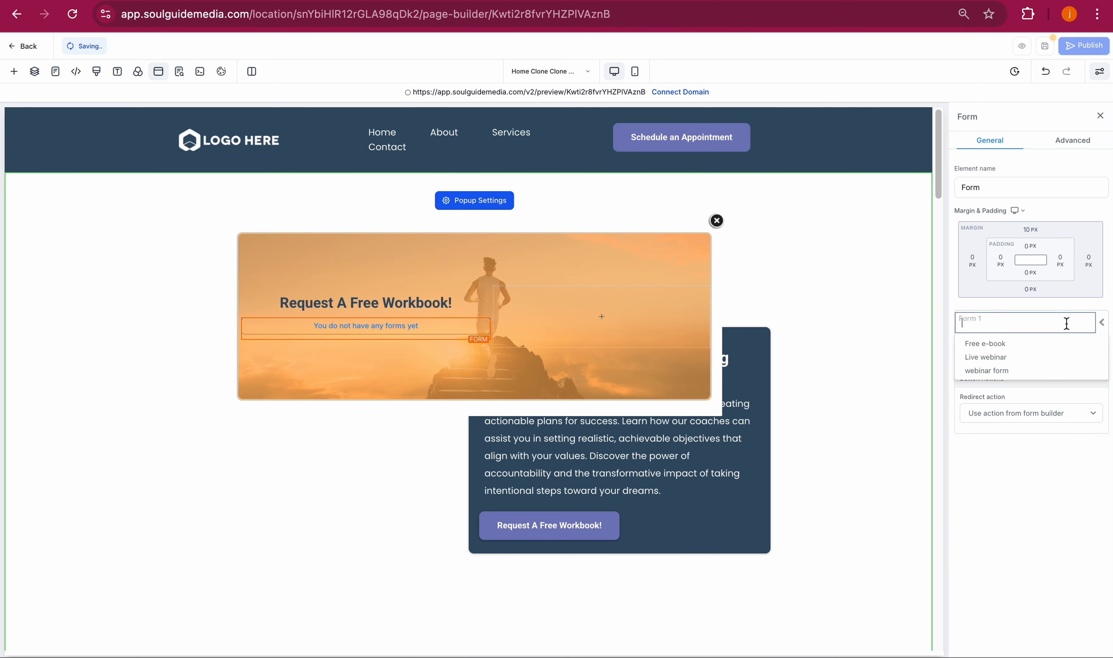
click(990, 347)
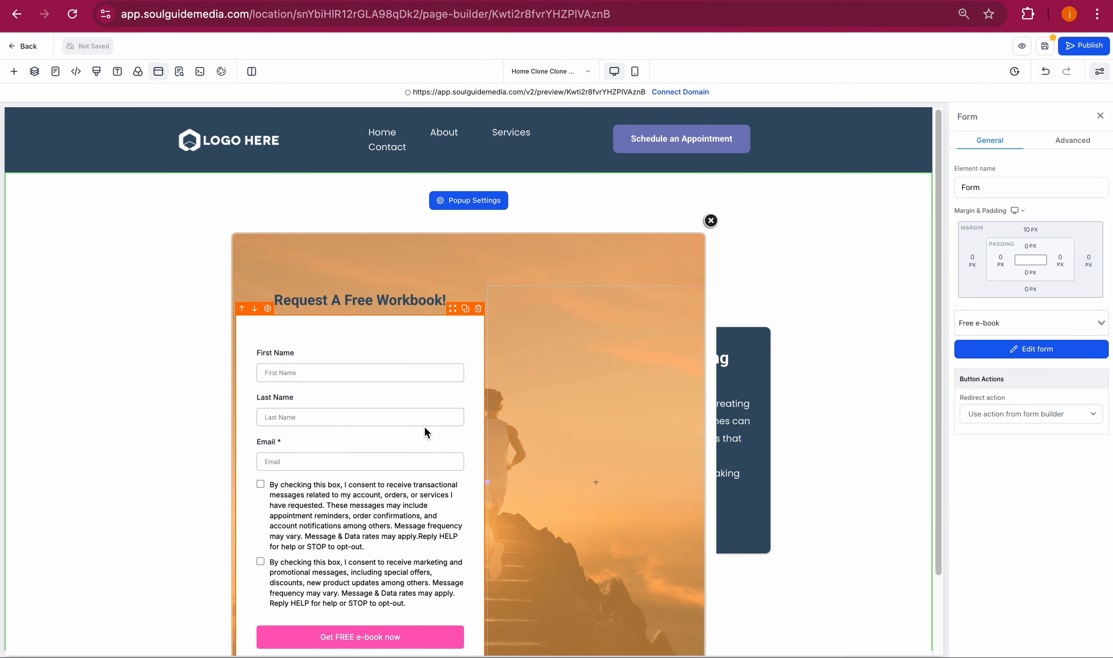
click(1044, 49)
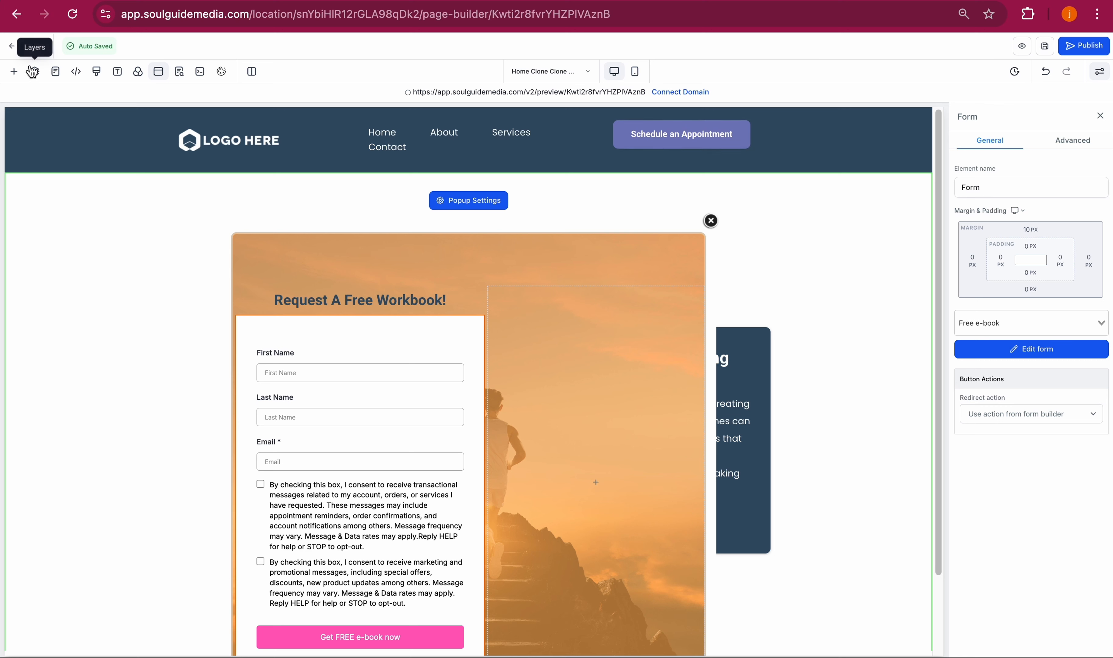
Return to the Life Coach website's page list and reopen the Home page for editing
click(26, 48)
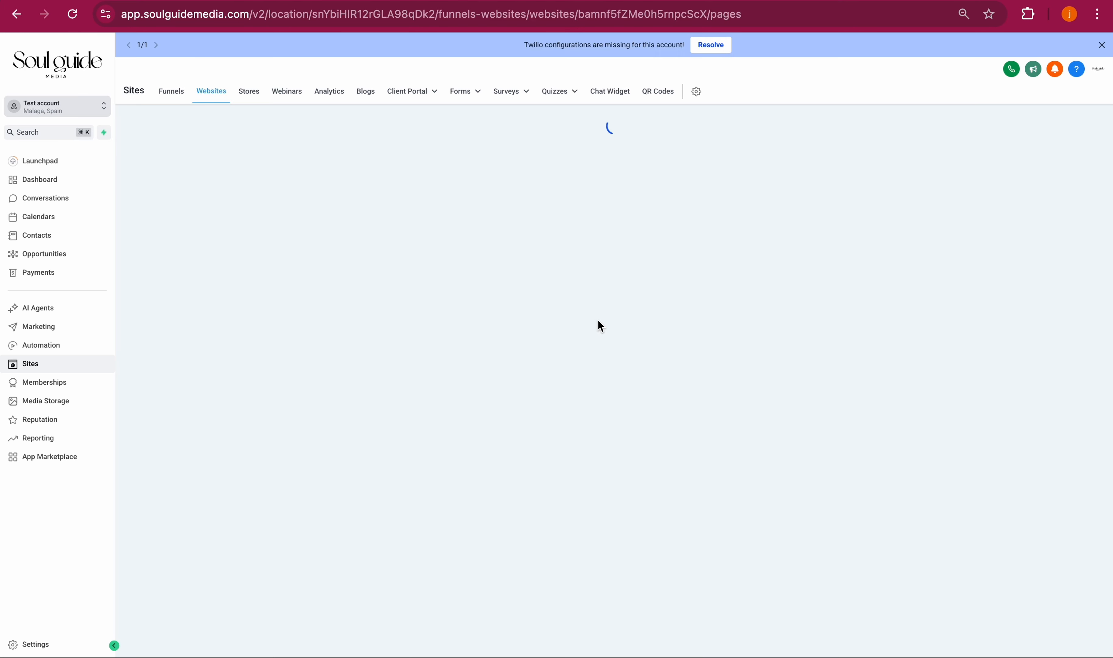
mouse_move(516, 101)
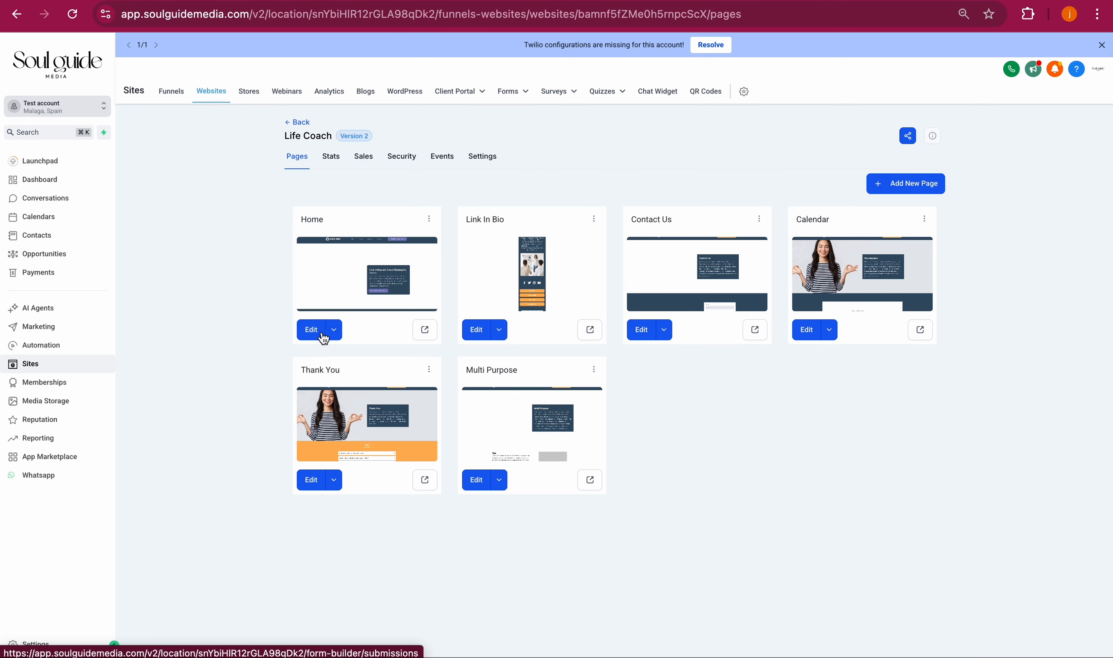
click(310, 331)
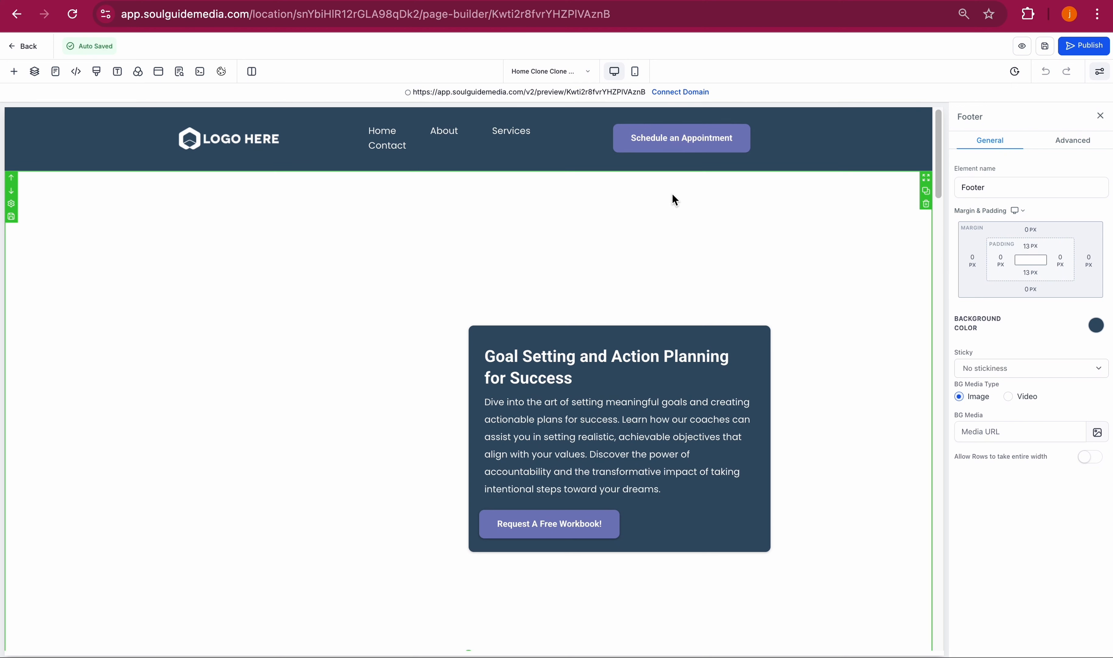
Browse what can be added to the page, including elements, prebuilt and global sections, section templates, marketplace widgets and rows
click(239, 219)
click(14, 72)
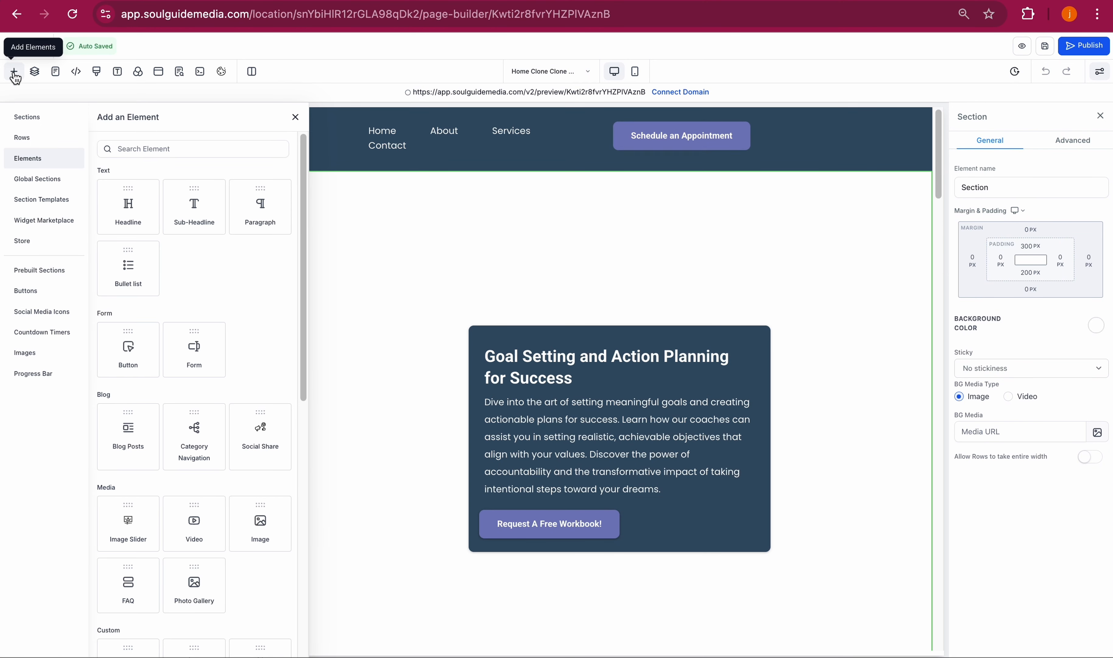
click(14, 72)
click(14, 72)
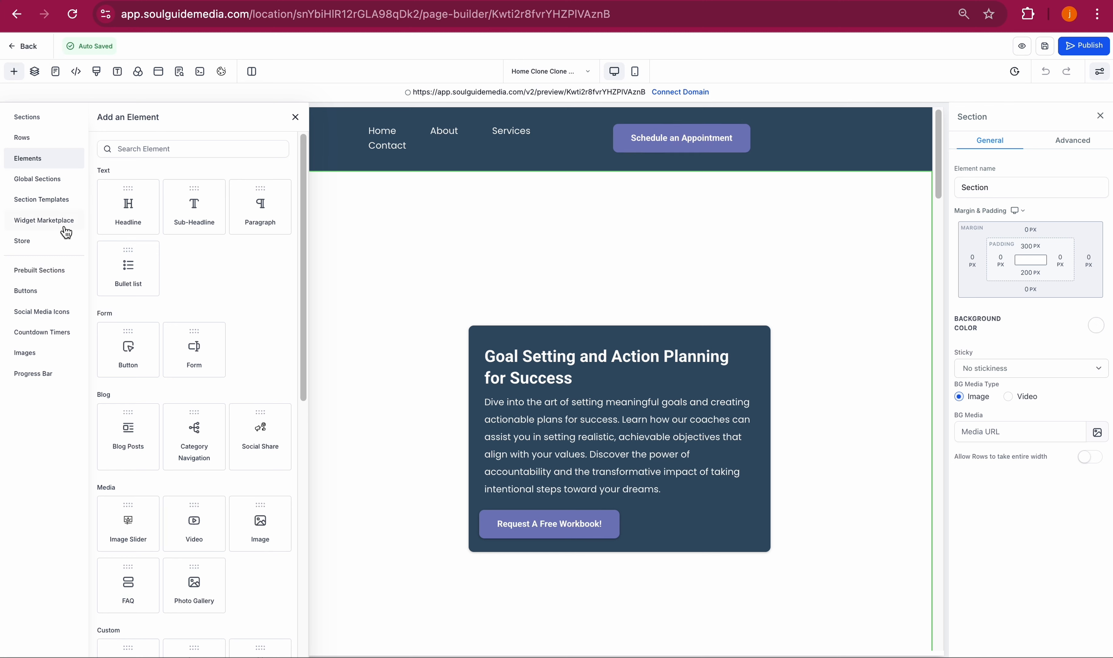
click(52, 271)
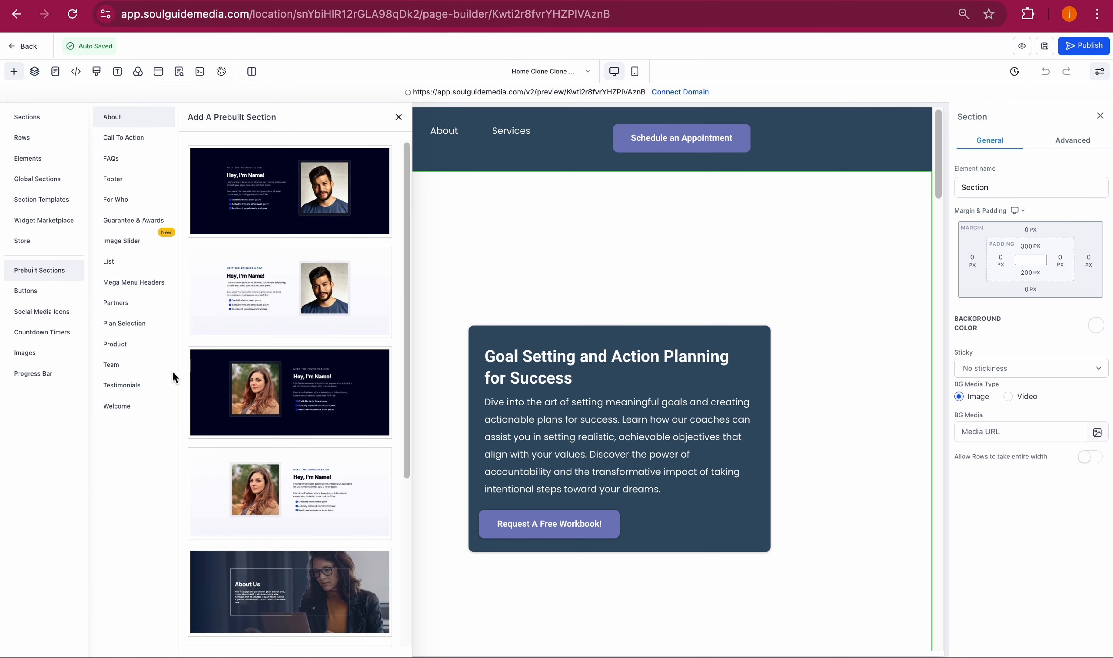
click(38, 158)
click(56, 182)
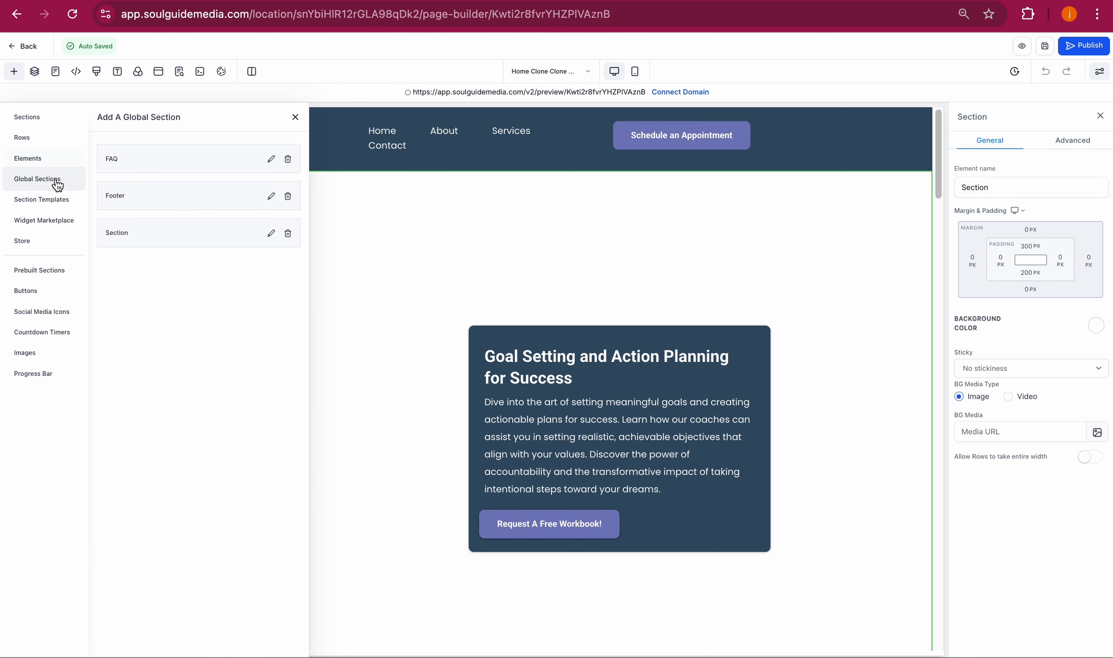
click(54, 202)
click(51, 223)
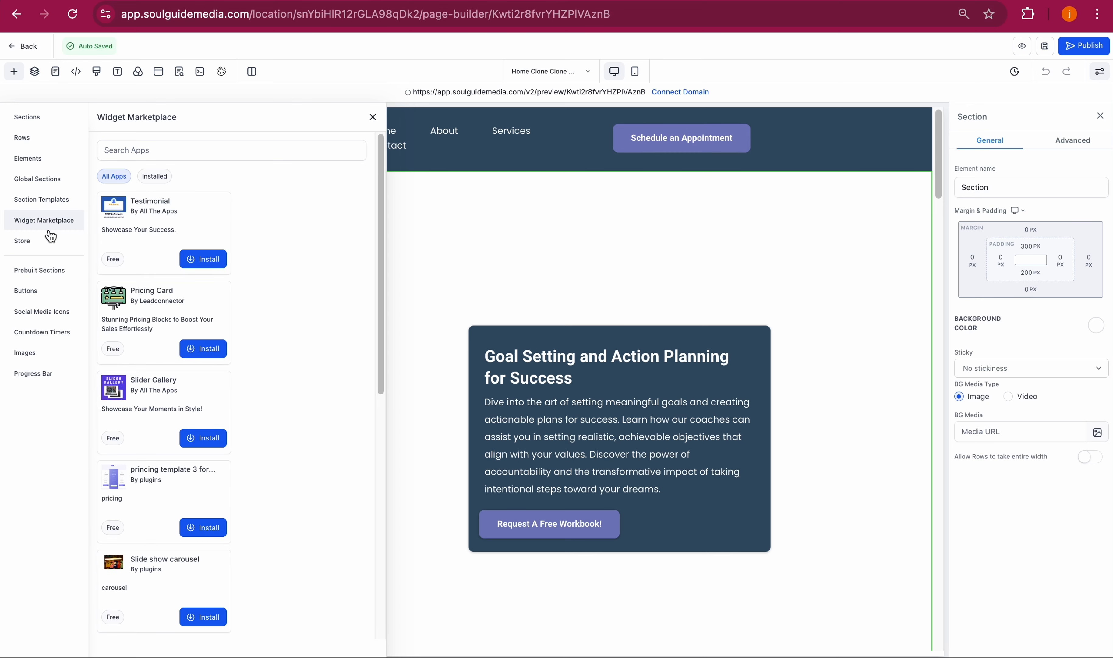
click(36, 118)
click(35, 138)
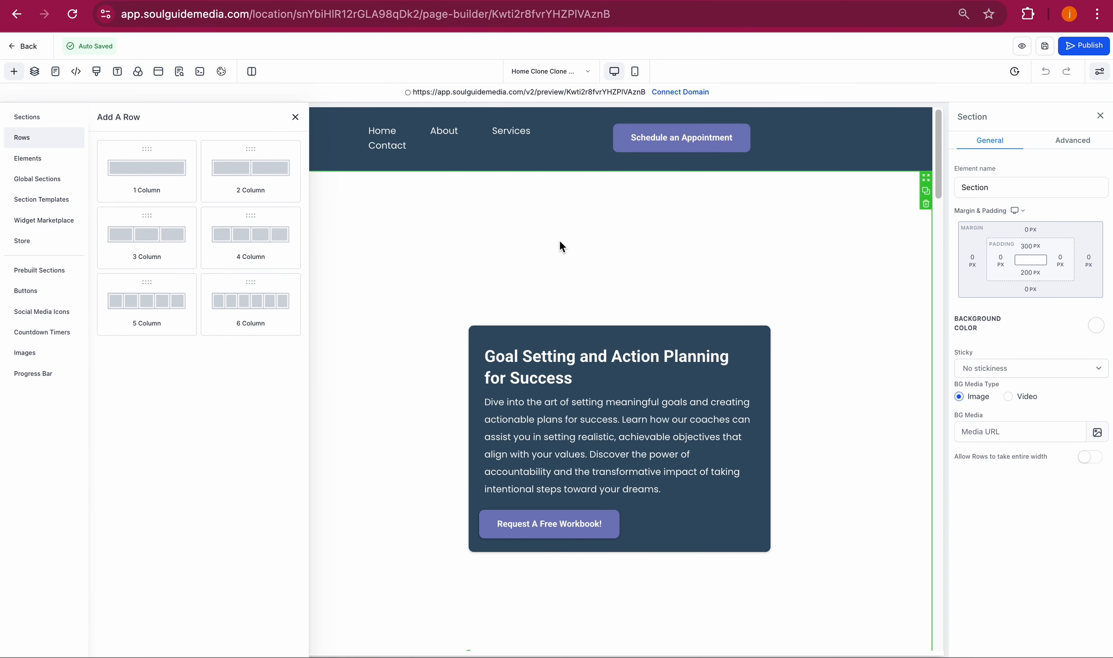
click(295, 117)
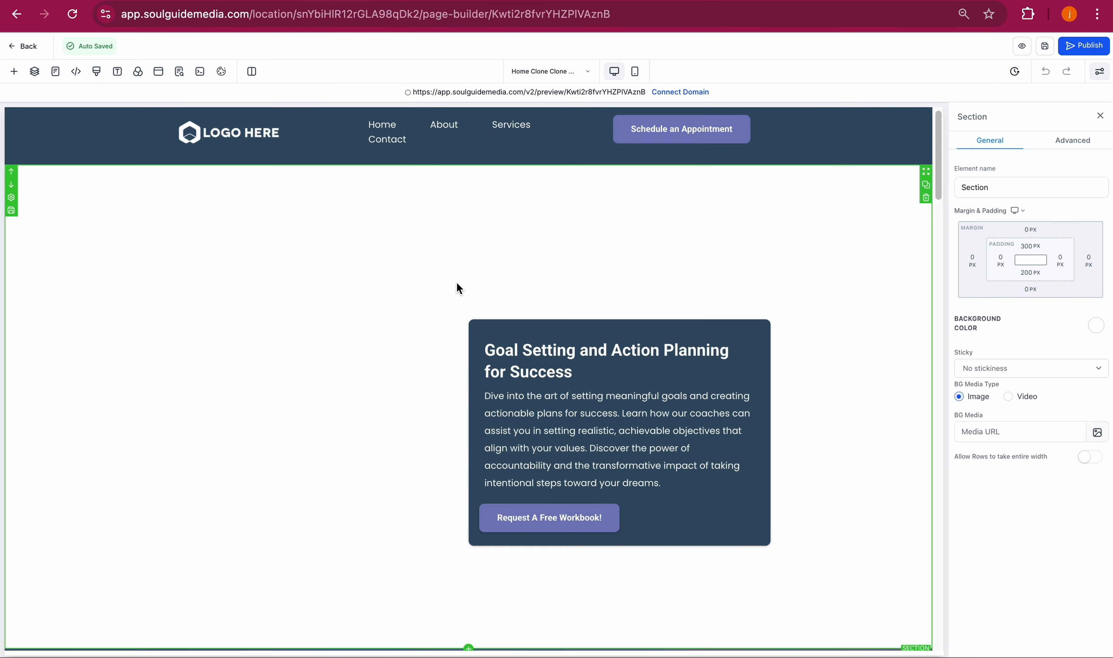
Review the Home page in the desktop layout and in the mobile layout
scroll(457, 283, down, 6)
scroll(456, 282, up, 7)
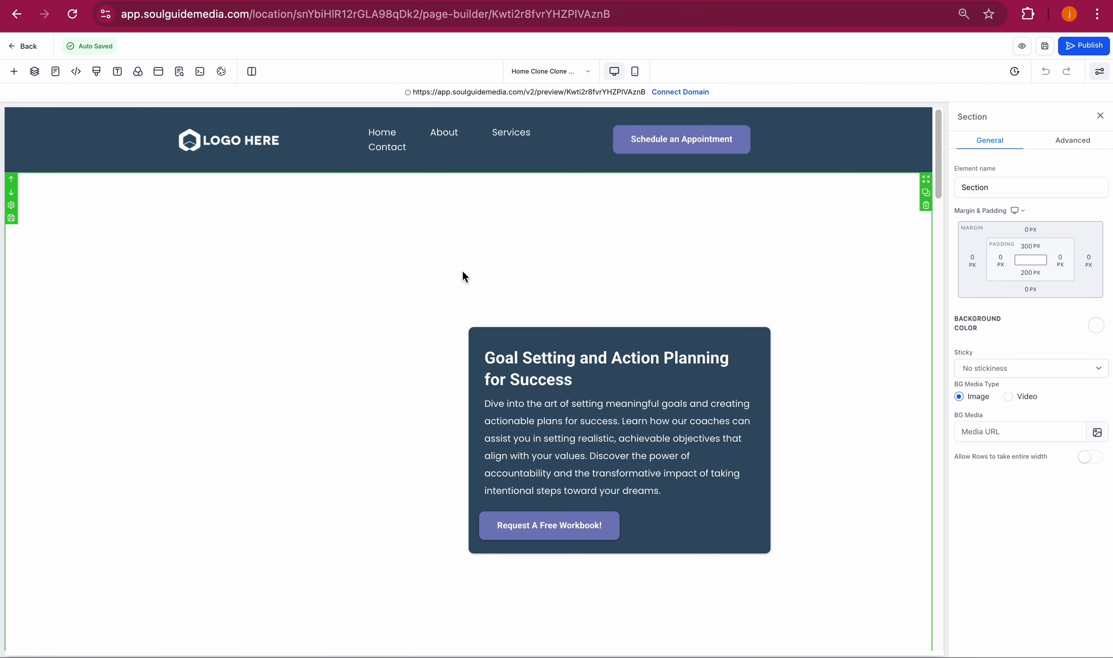
click(636, 73)
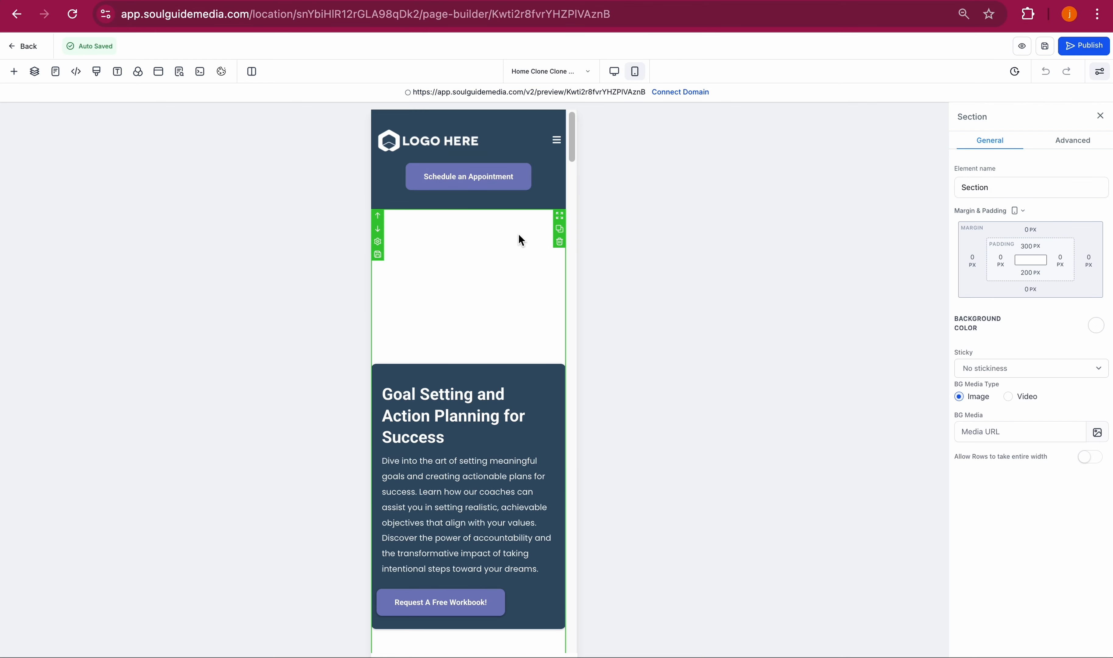
scroll(519, 236, down, 6)
scroll(519, 236, up, 6)
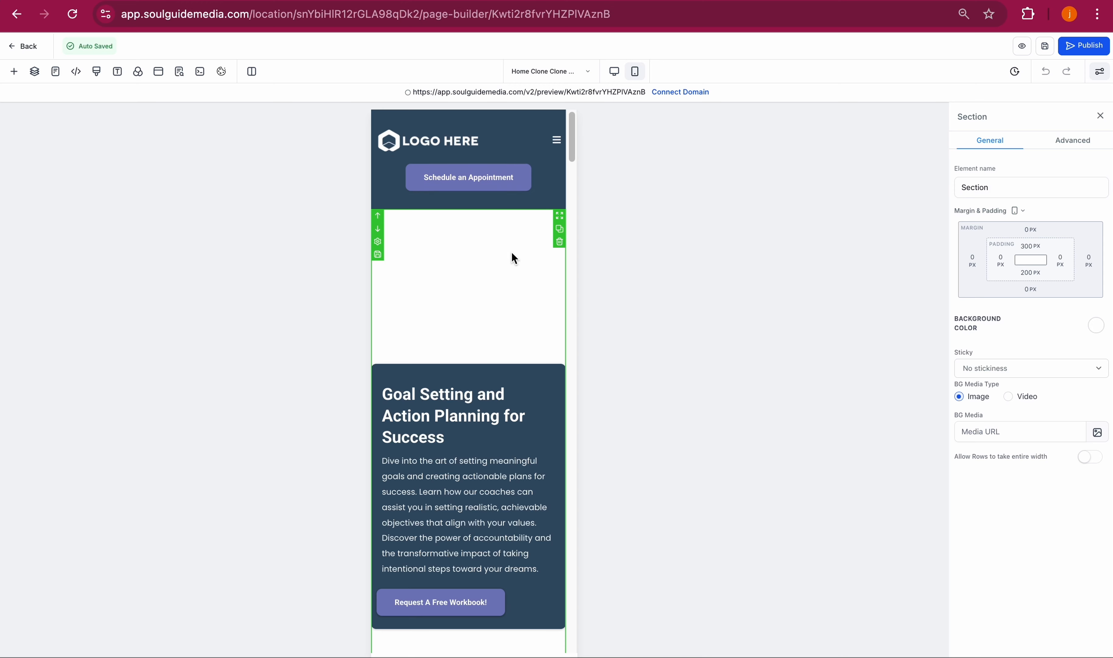
Switch to the desktop layout and duplicate the Goal Setting and Action Planning for Success section
click(615, 73)
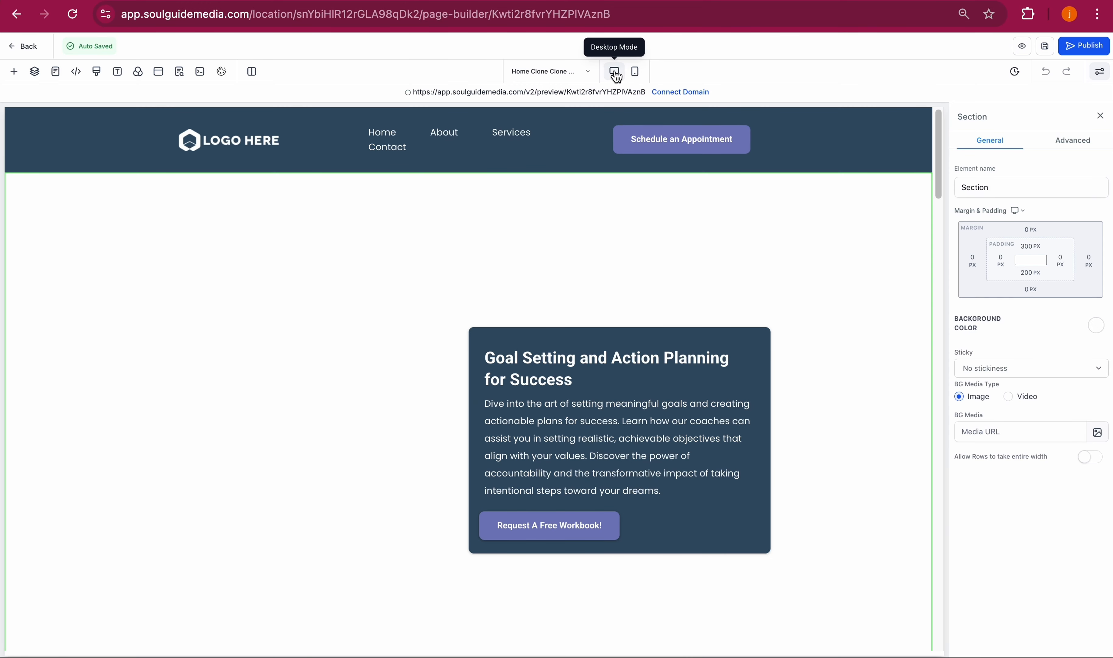
scroll(627, 320, down, 5)
scroll(626, 318, up, 5)
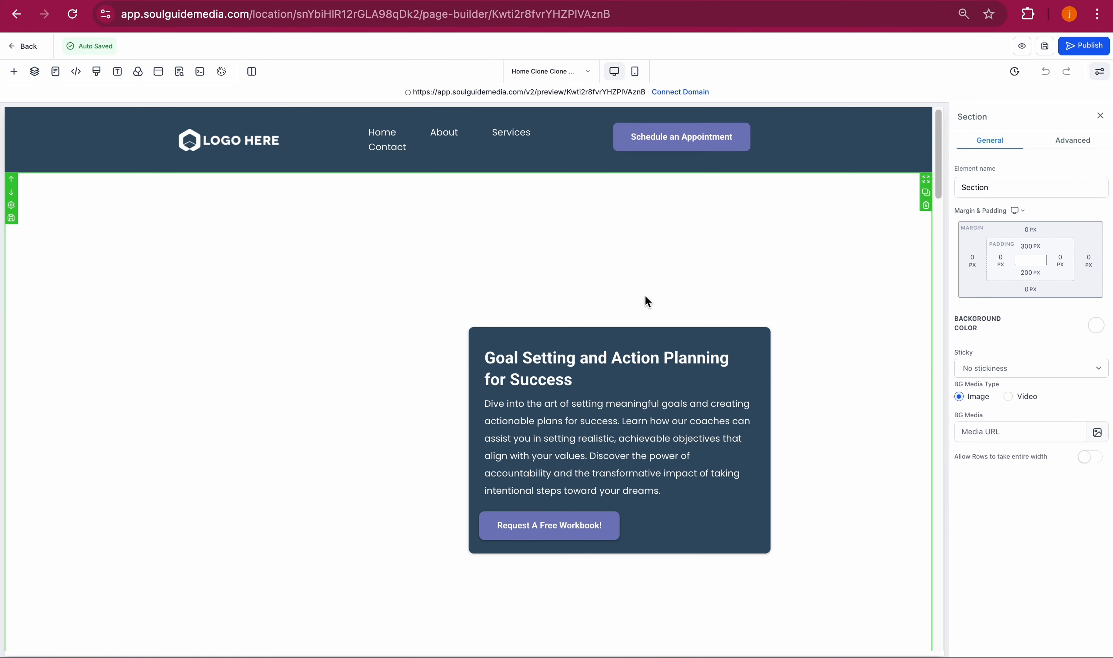
scroll(652, 216, down, 2)
scroll(651, 216, up, 2)
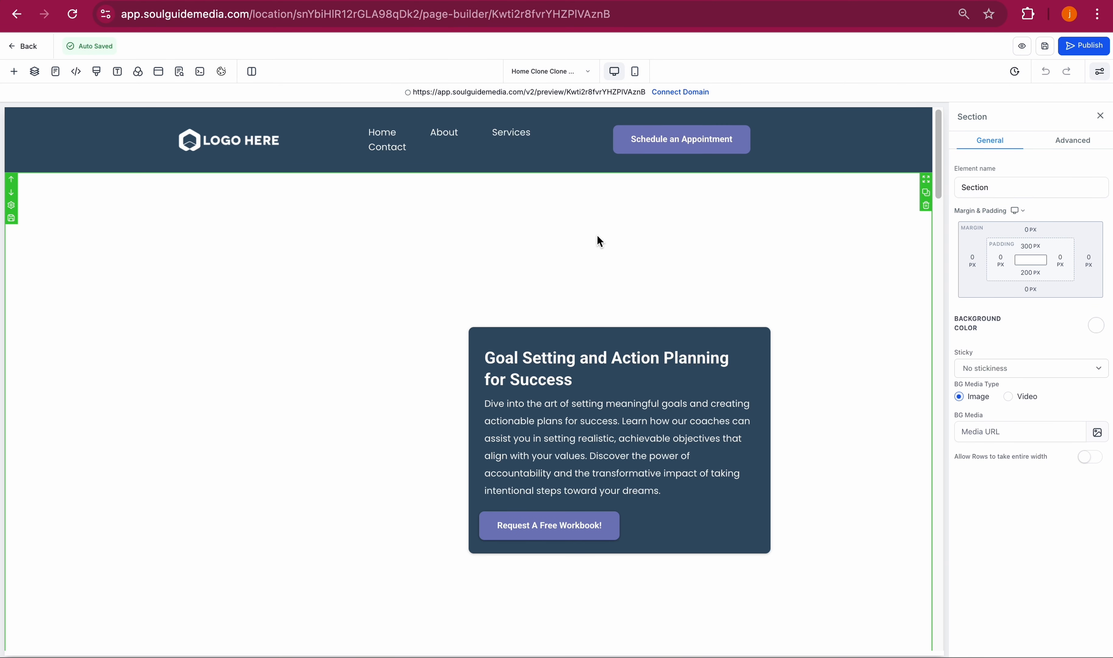
scroll(768, 240, down, 2)
scroll(770, 241, up, 2)
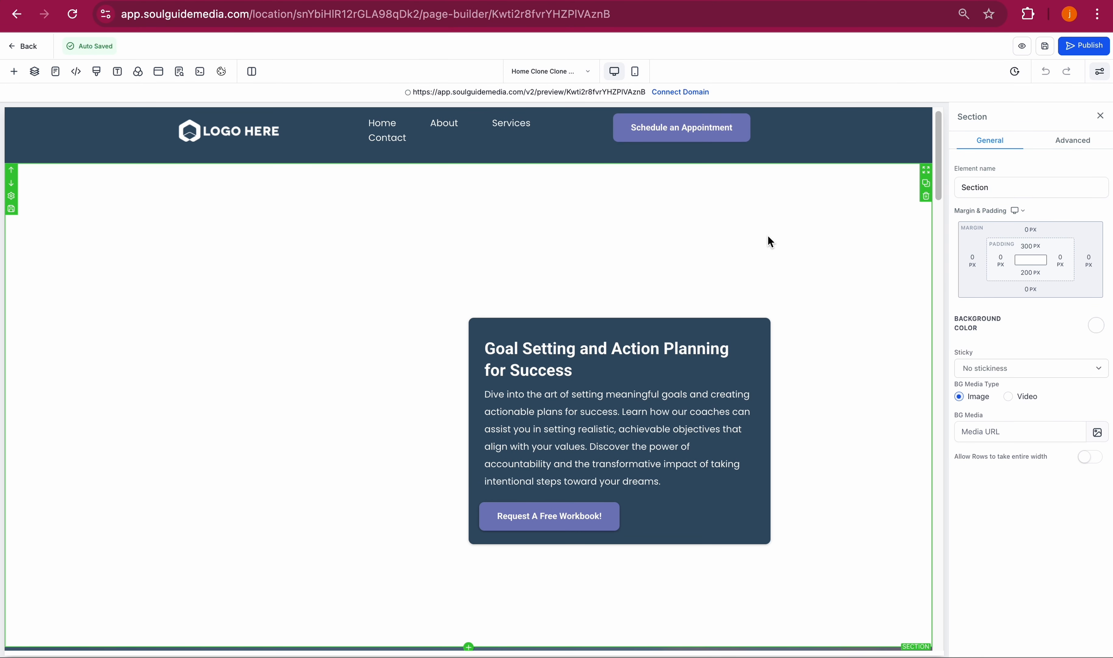
scroll(863, 231, down, 1)
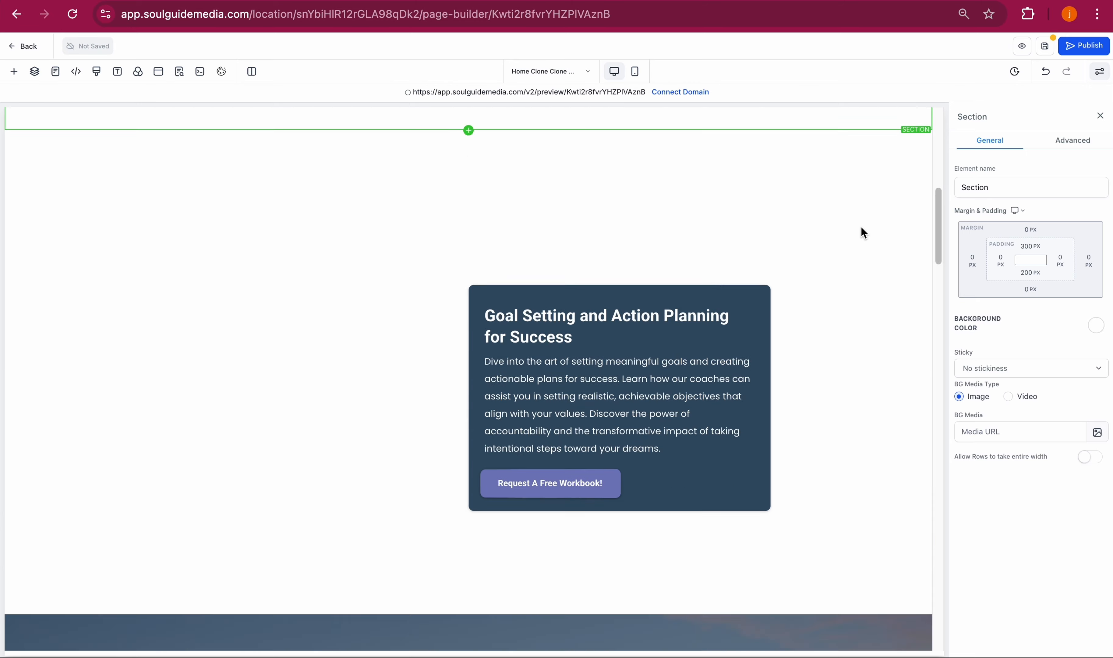
scroll(863, 232, up, 1)
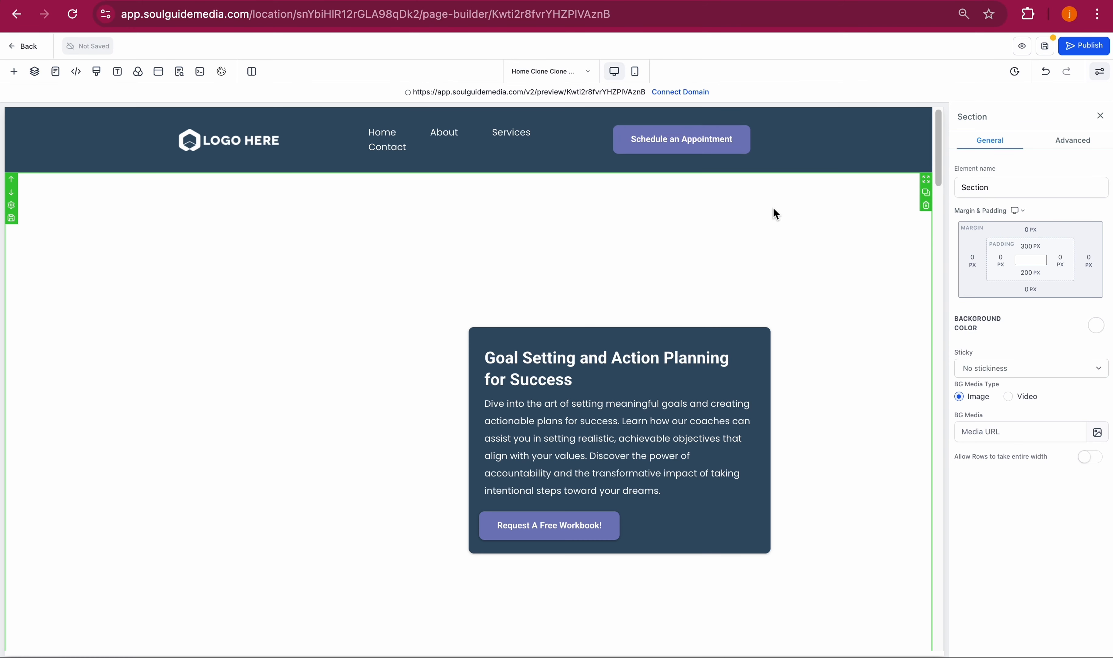
Make the first of the two Goal Setting sections visible only on mobile and the second visible only on desktop
click(1074, 141)
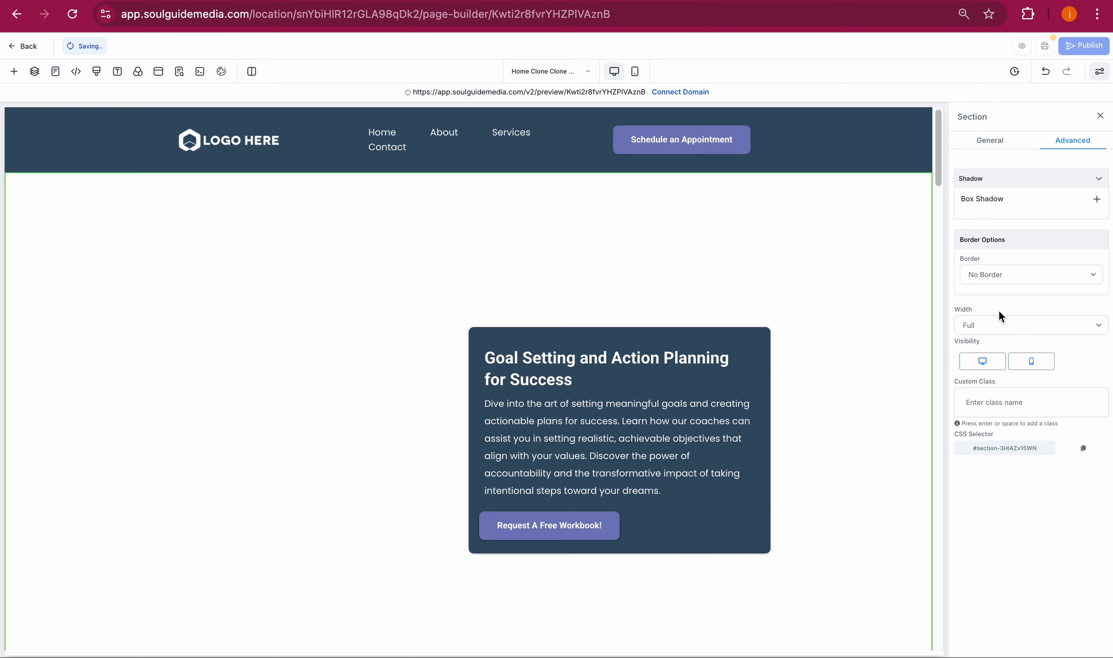
click(982, 363)
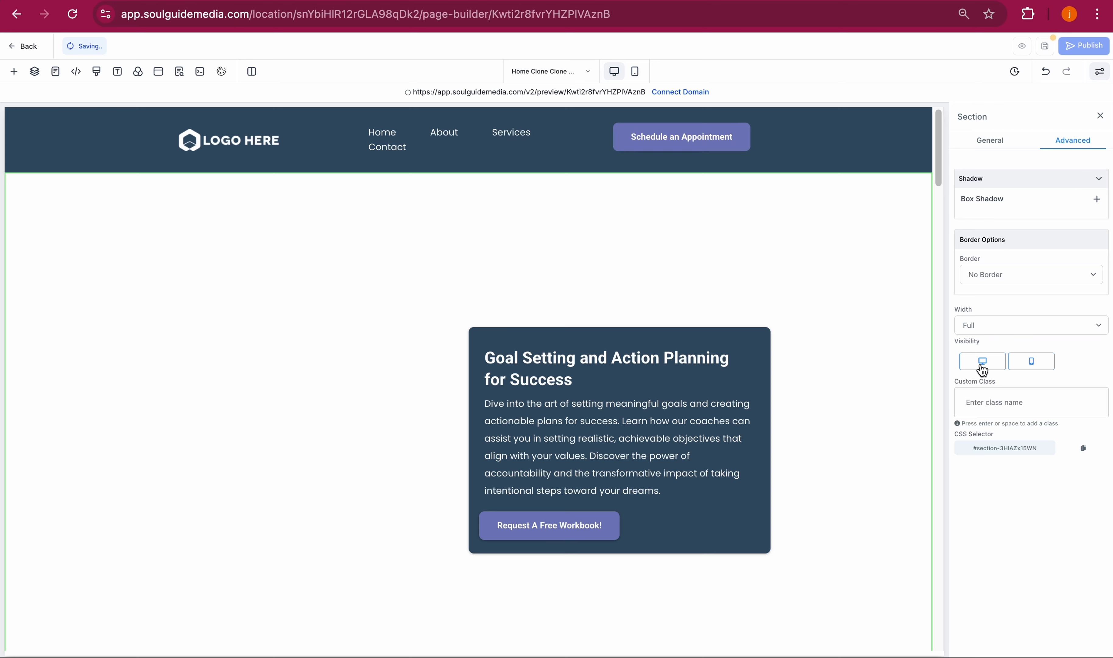
scroll(822, 360, down, 4)
click(820, 358)
scroll(821, 359, up, 3)
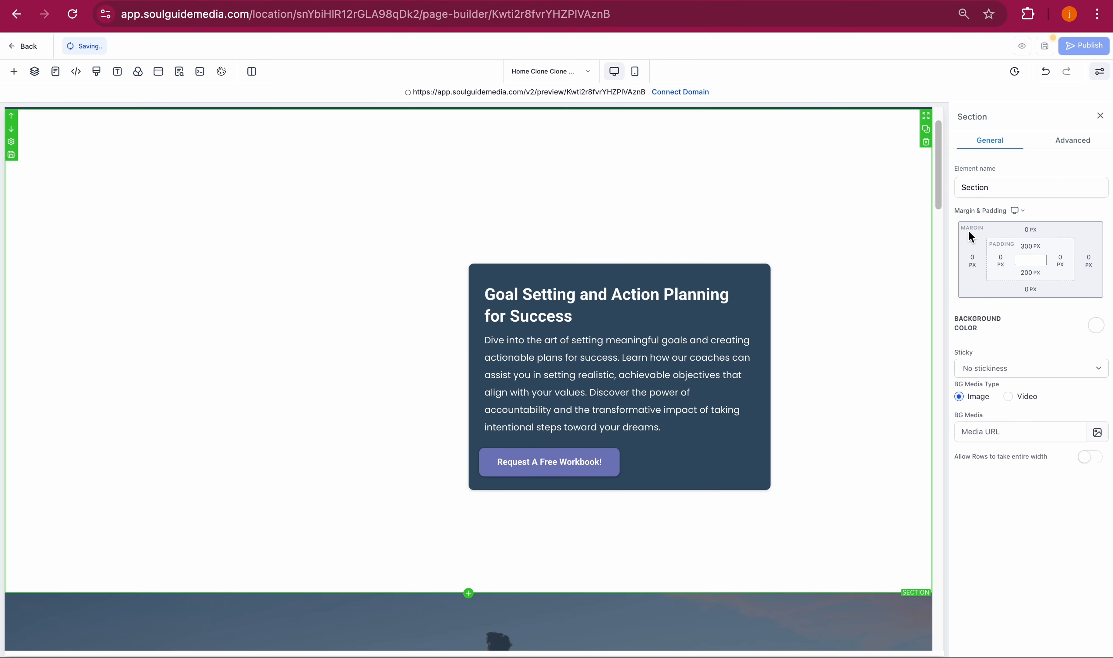
click(1074, 141)
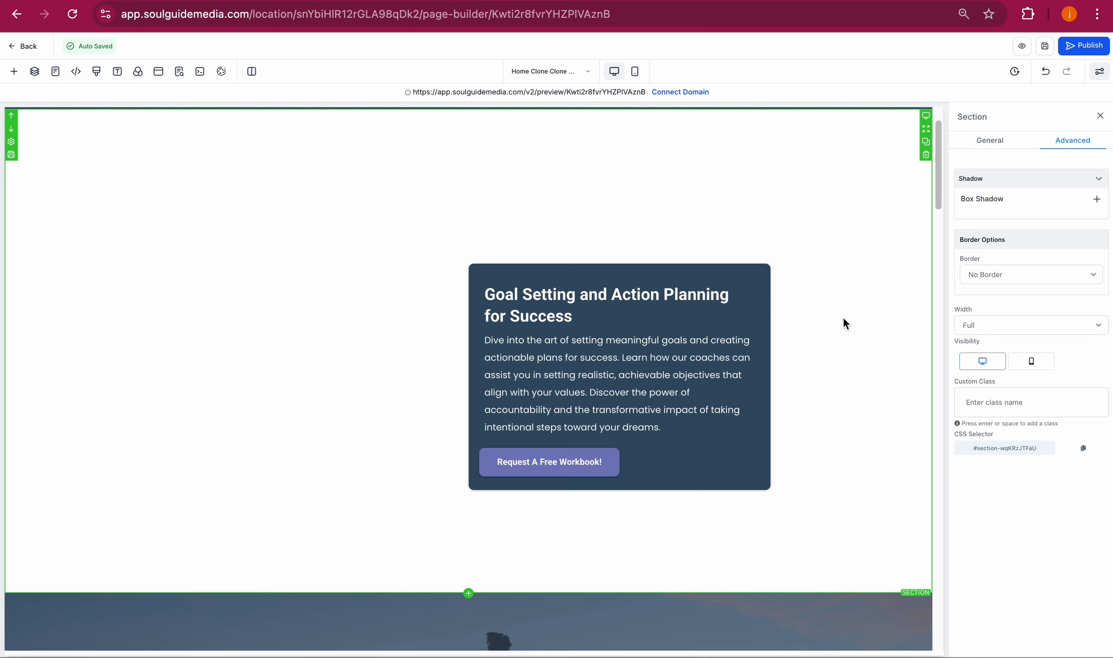
scroll(845, 323, up, 2)
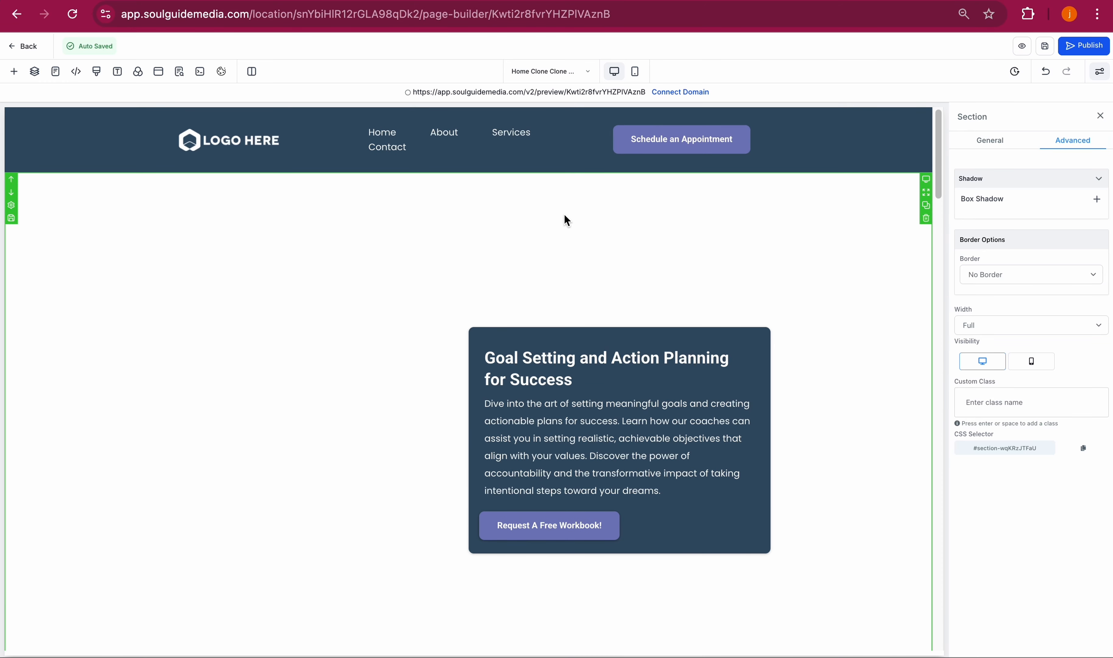
Compare the Goal Setting section in the mobile and desktop layouts, review the full desktop page and save it
click(636, 71)
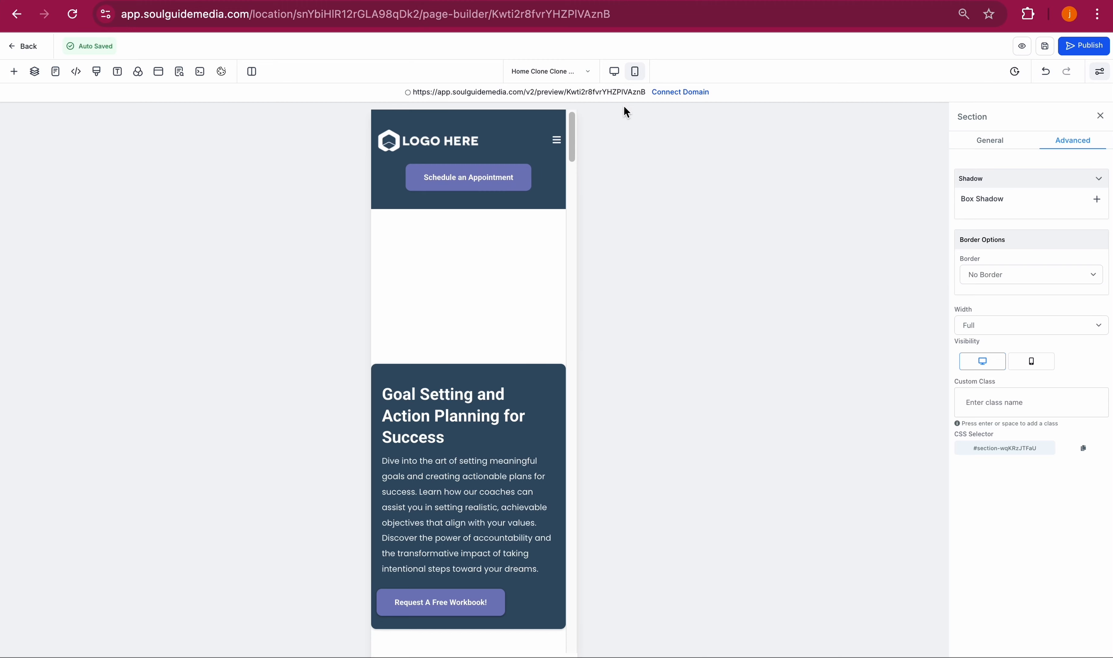
click(614, 72)
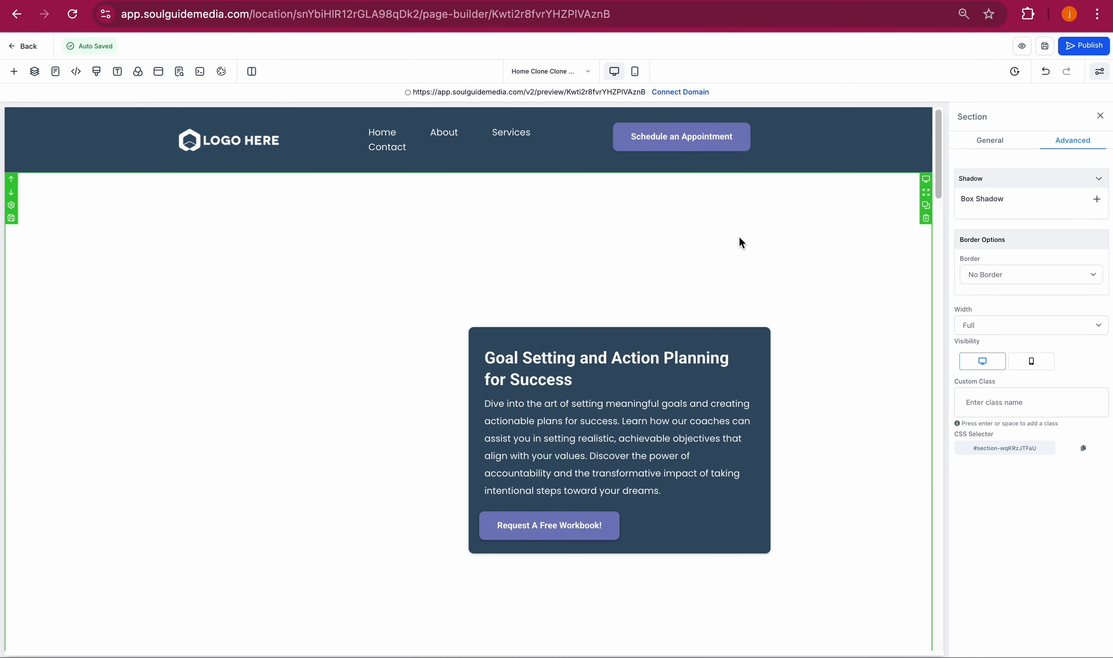
click(636, 71)
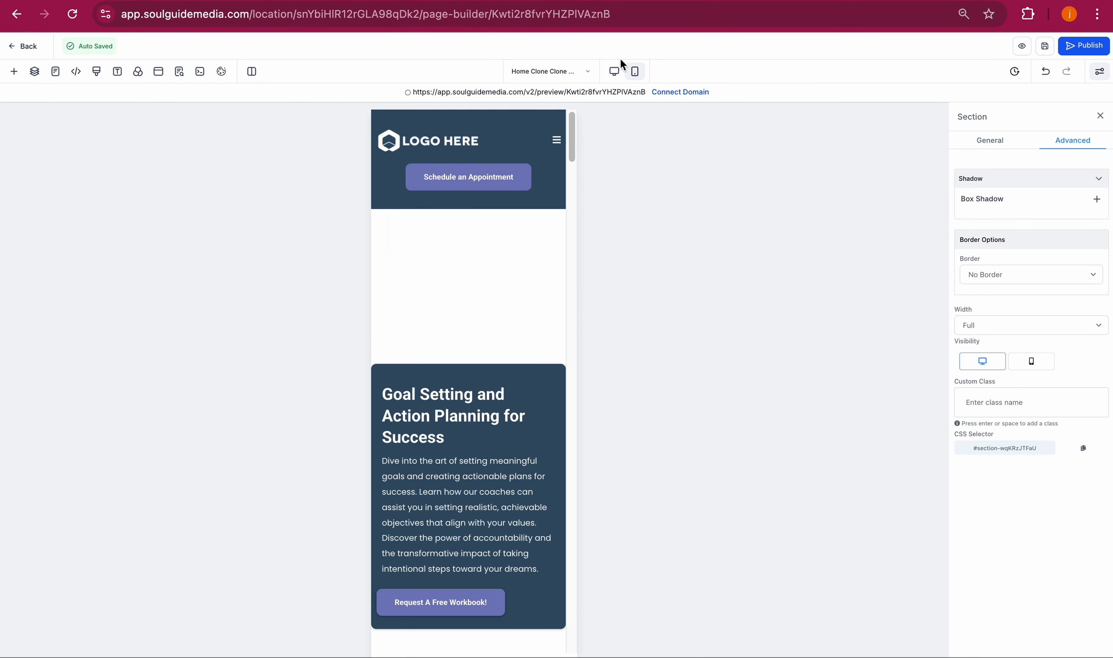
click(614, 71)
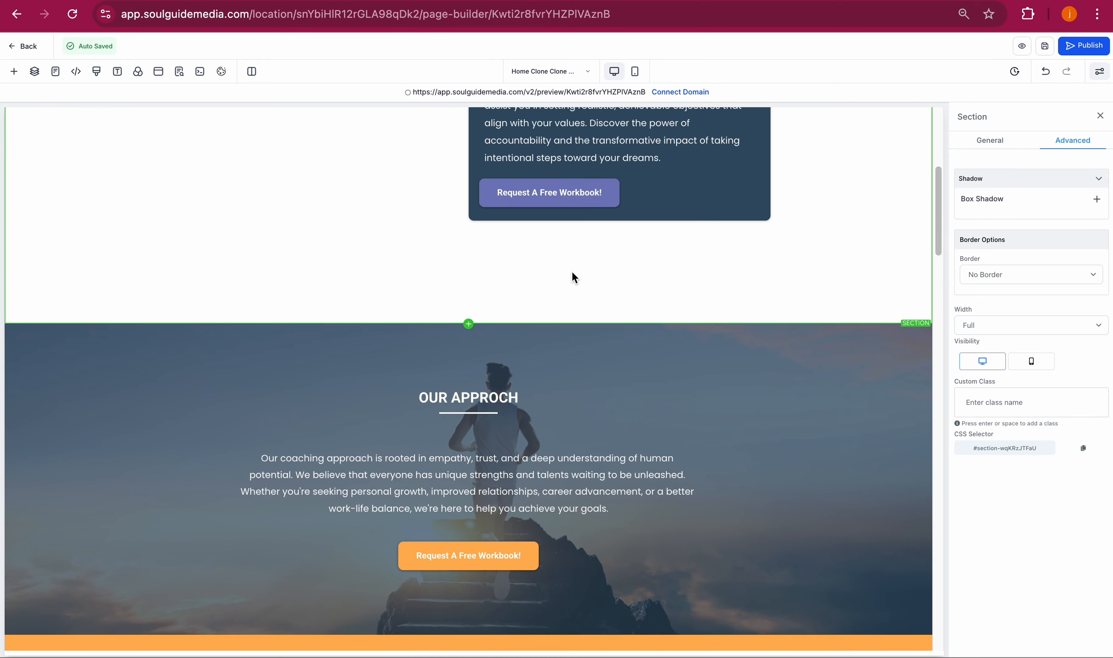
scroll(574, 277, down, 20)
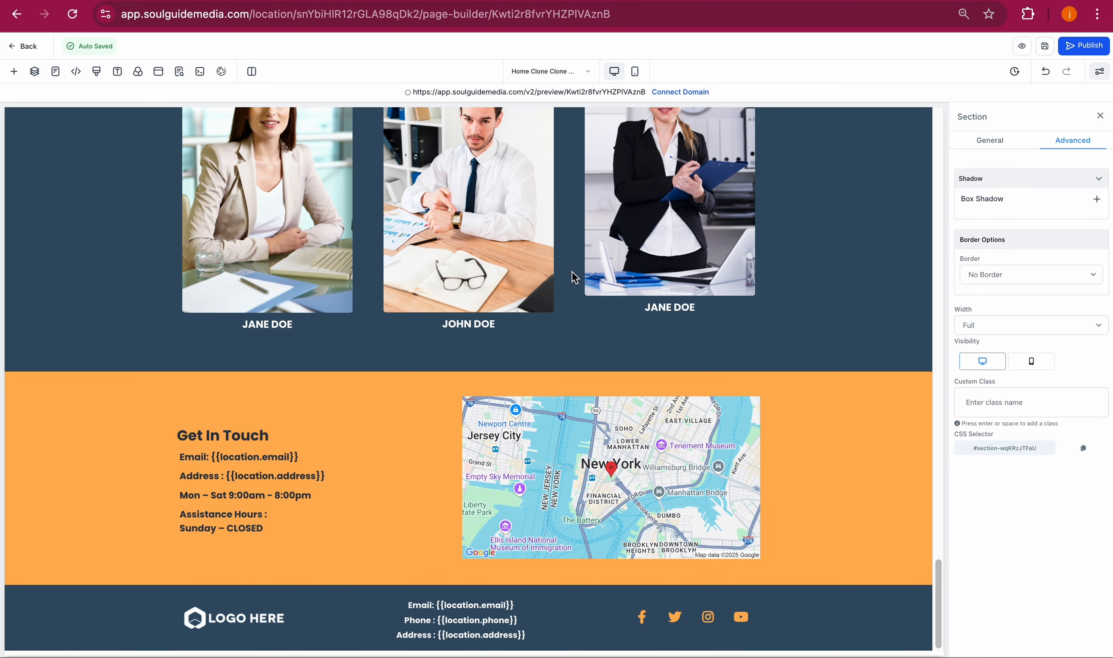
scroll(576, 278, up, 20)
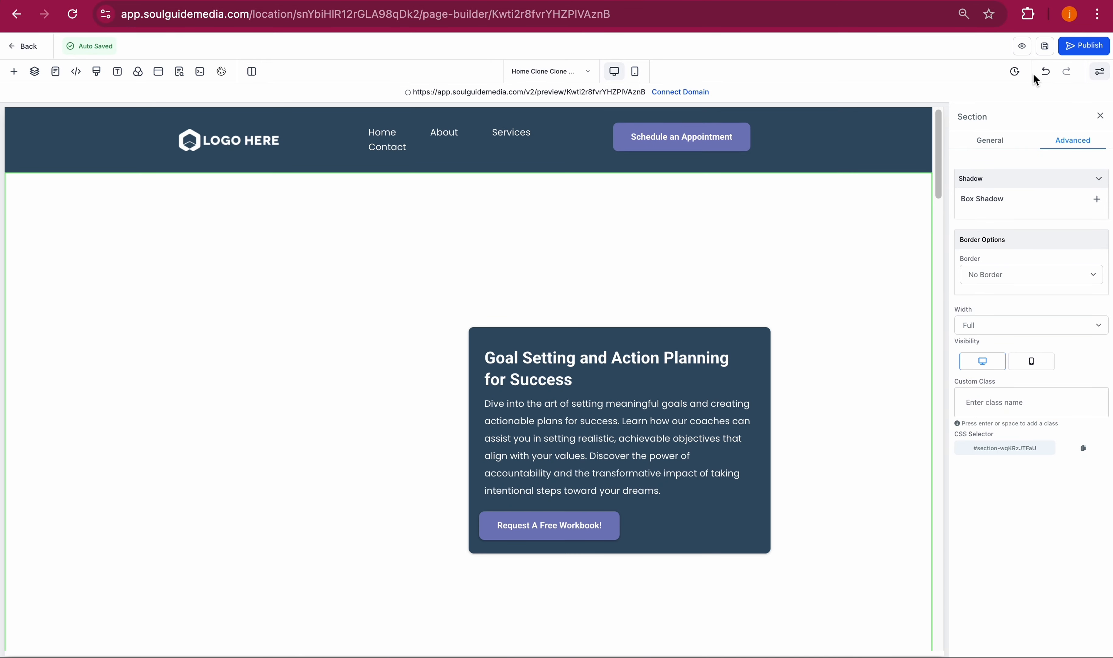
click(1046, 47)
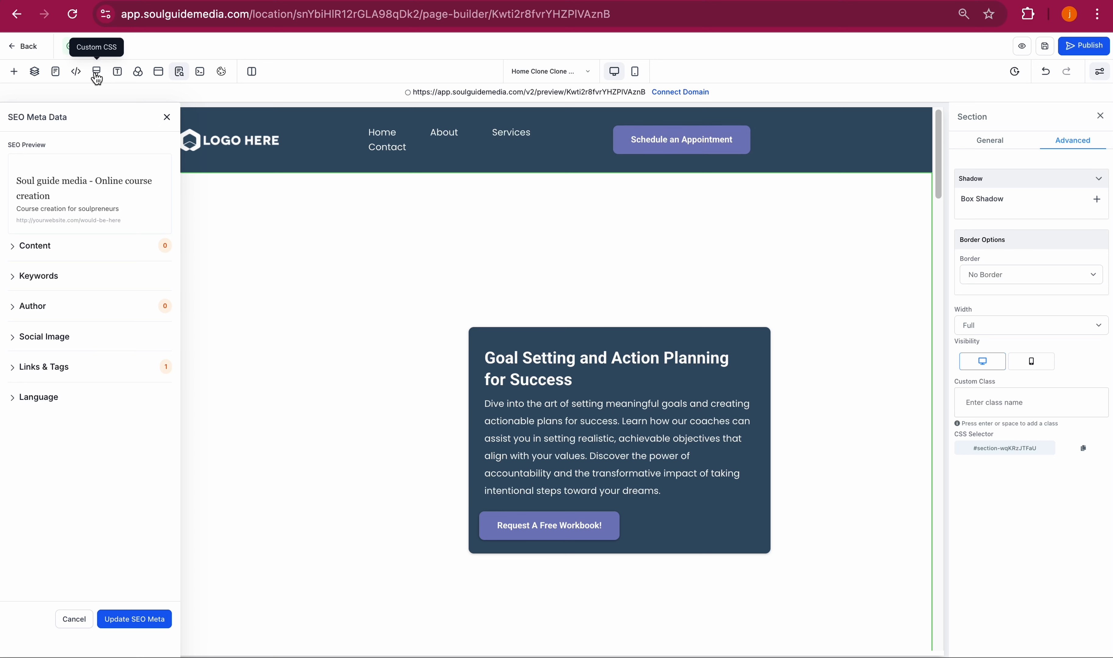
Look through the page's typography, background and popup settings, and close the popup
click(119, 75)
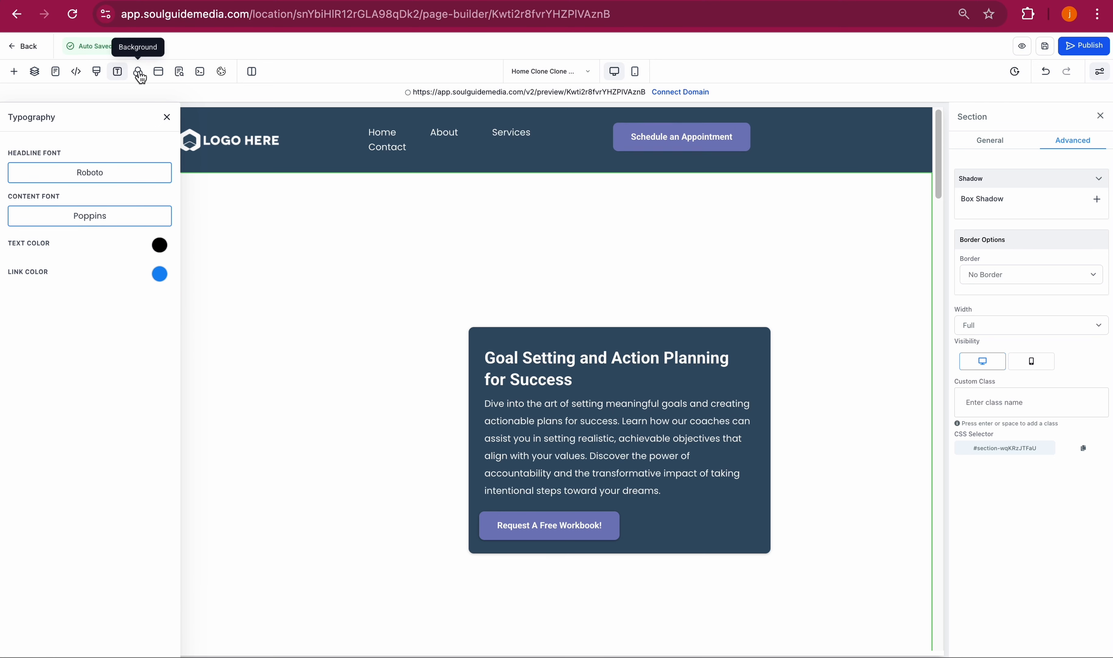
click(139, 75)
click(158, 75)
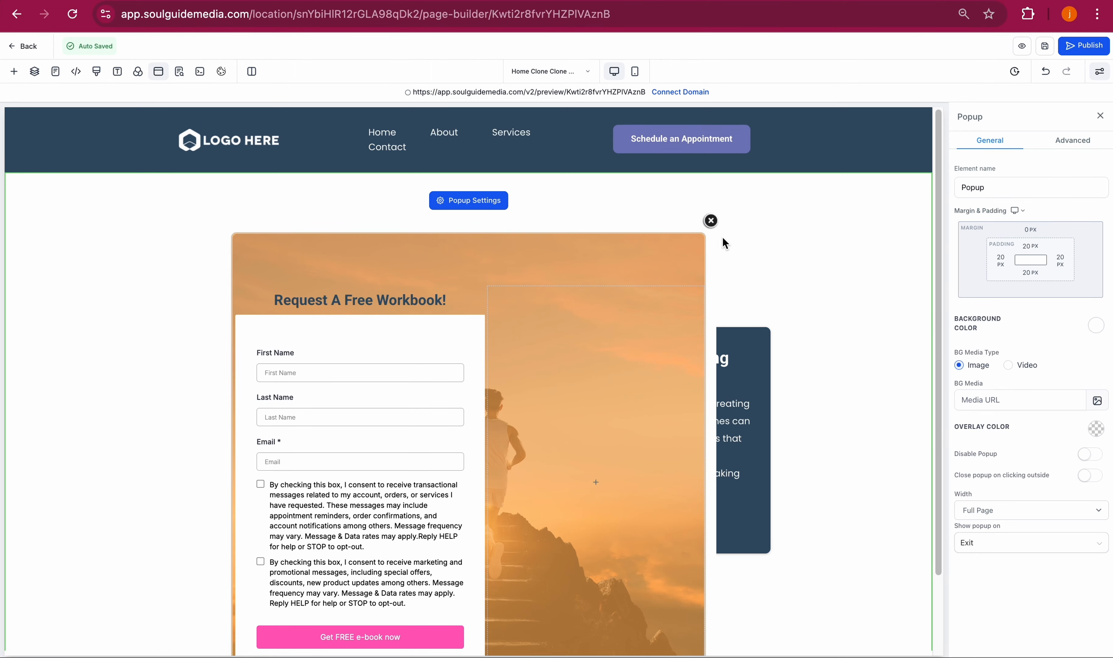
click(711, 221)
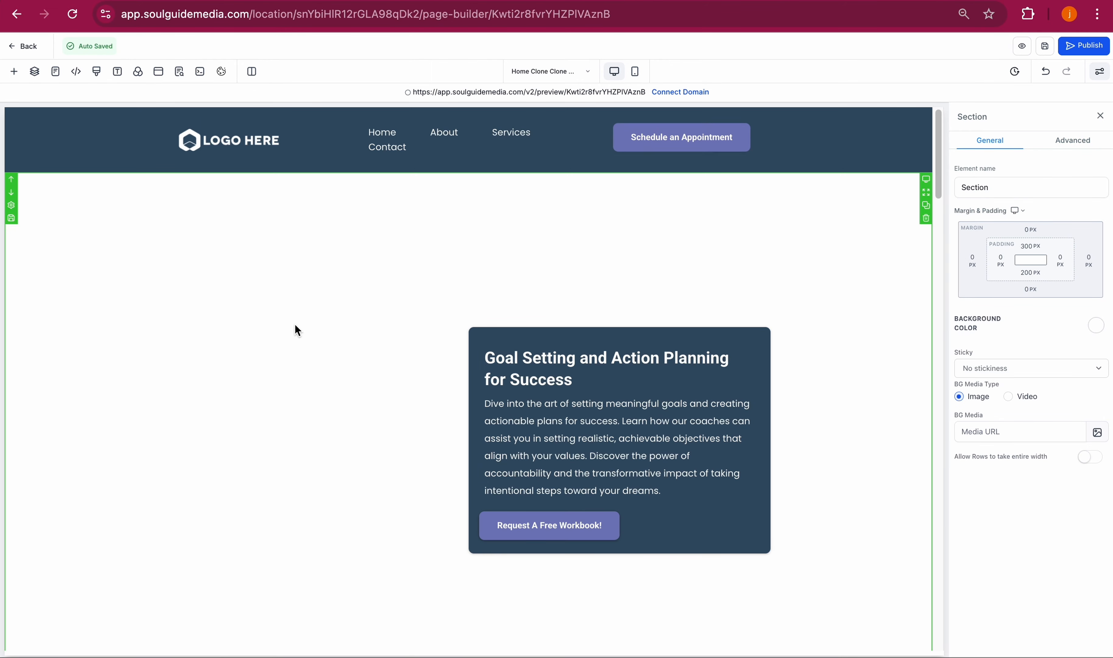
Insert a full-width section between Testimonials and FAQs and add a two-column row to it
scroll(295, 324, down, 5)
scroll(295, 324, down, 20)
scroll(295, 325, up, 8)
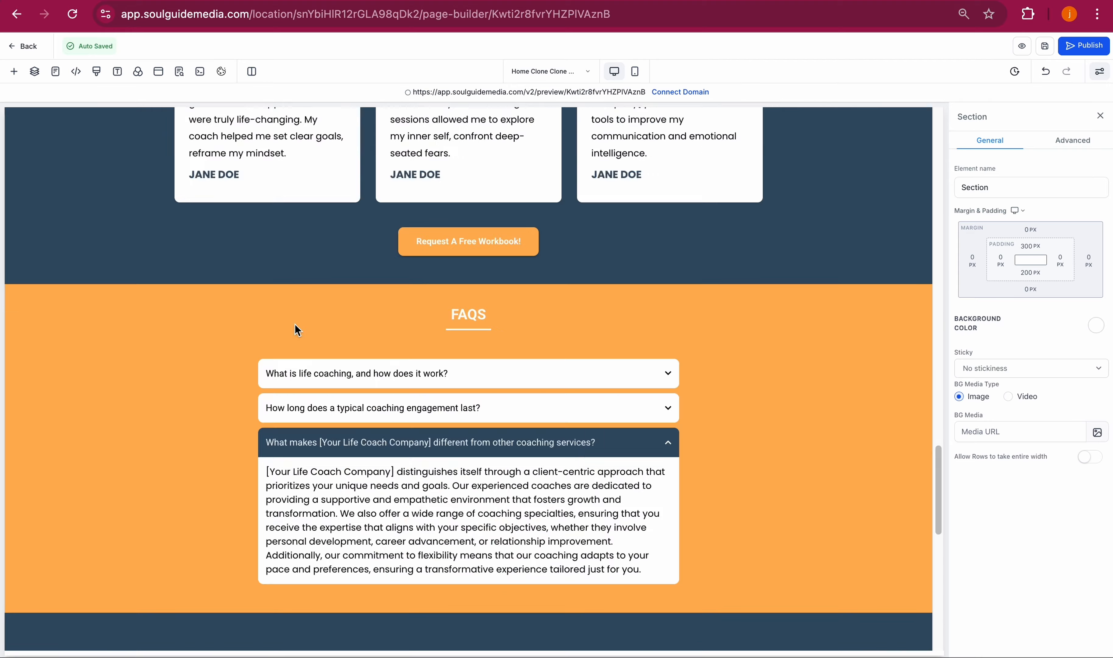
scroll(295, 324, down, 5)
scroll(295, 323, down, 3)
scroll(295, 323, up, 15)
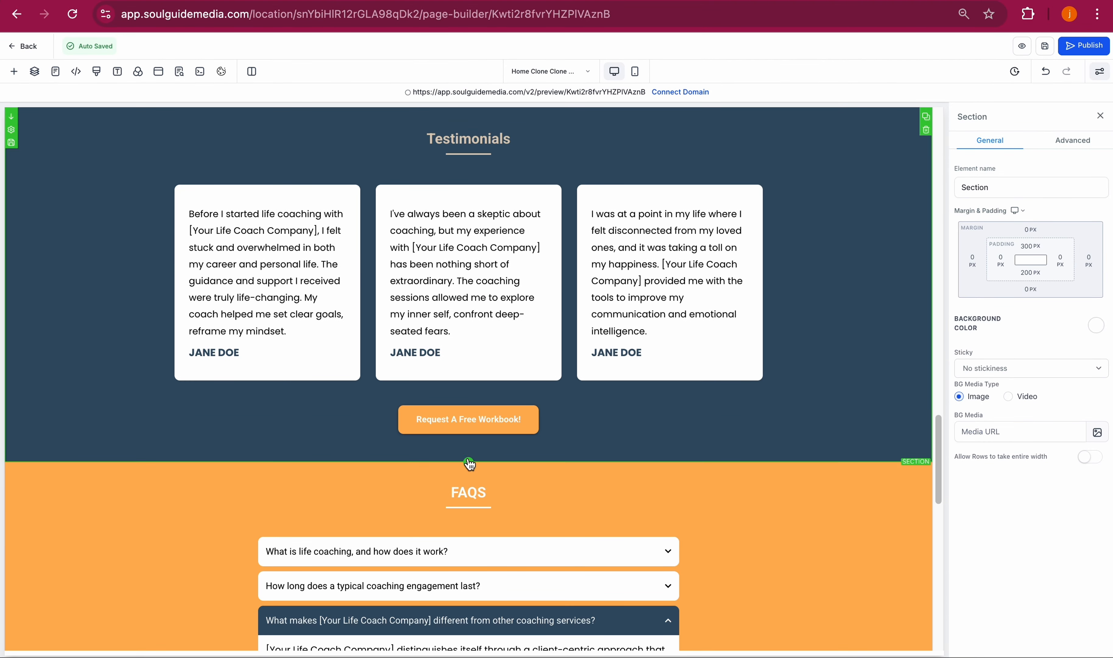
click(469, 463)
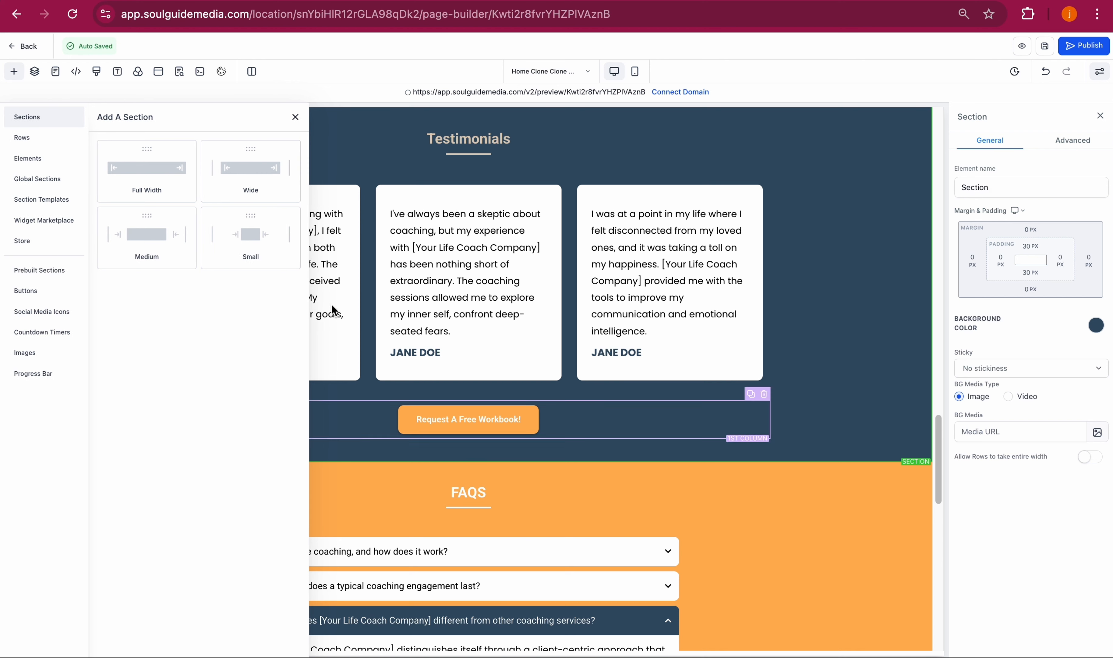
drag(465, 489, 467, 491)
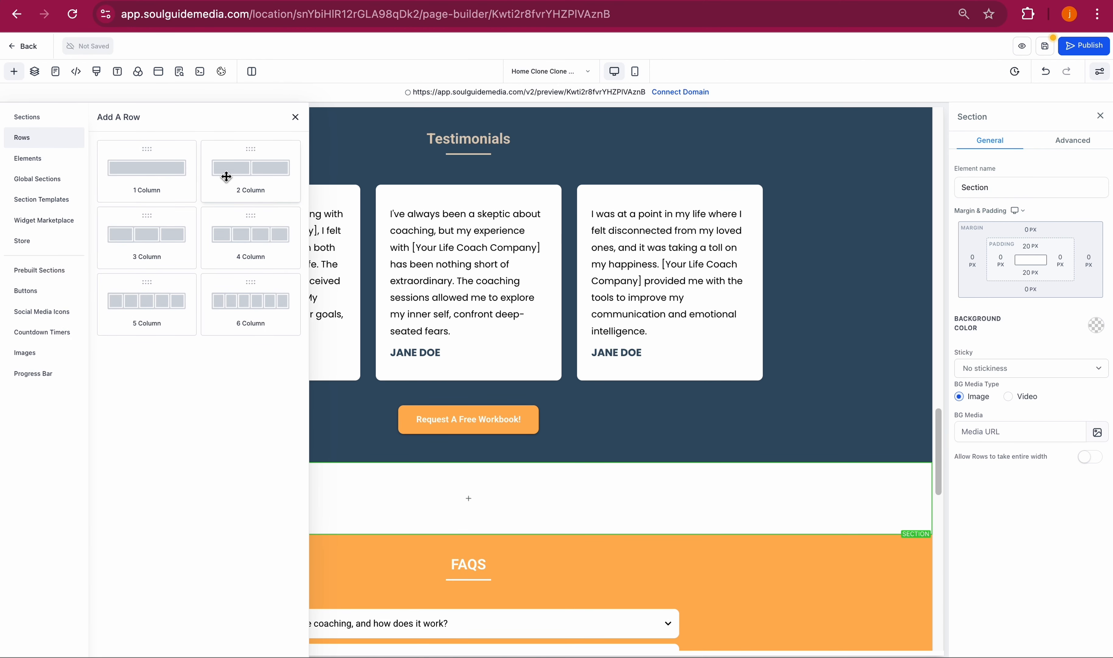
drag(237, 183, 460, 552)
Add an Image element to the second column of the new row
click(605, 518)
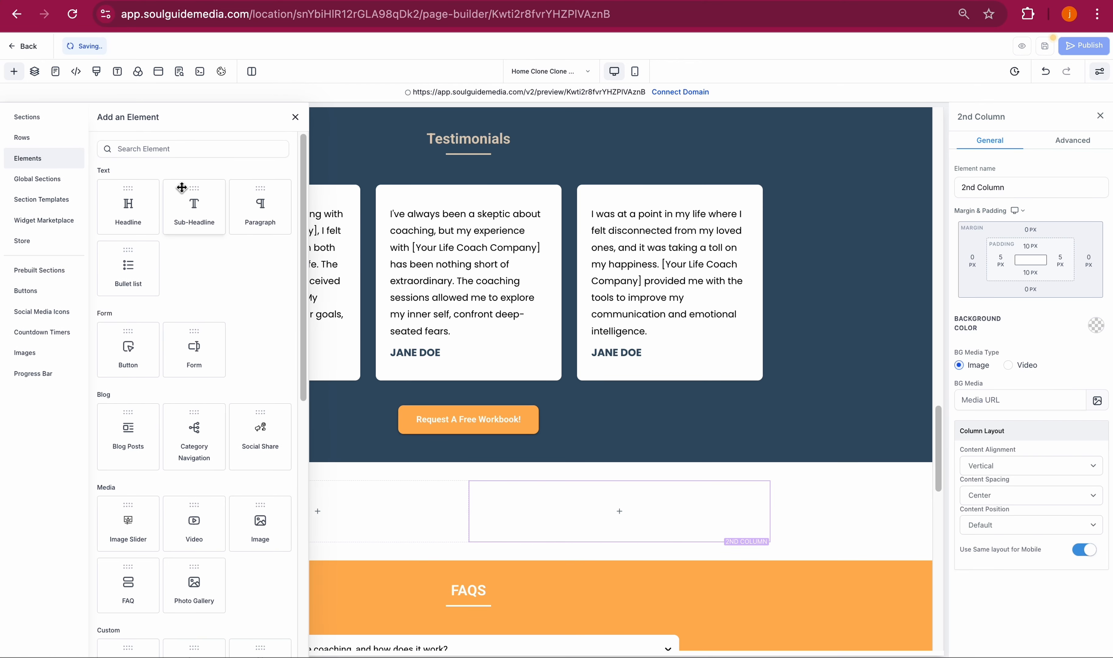
drag(263, 539, 720, 545)
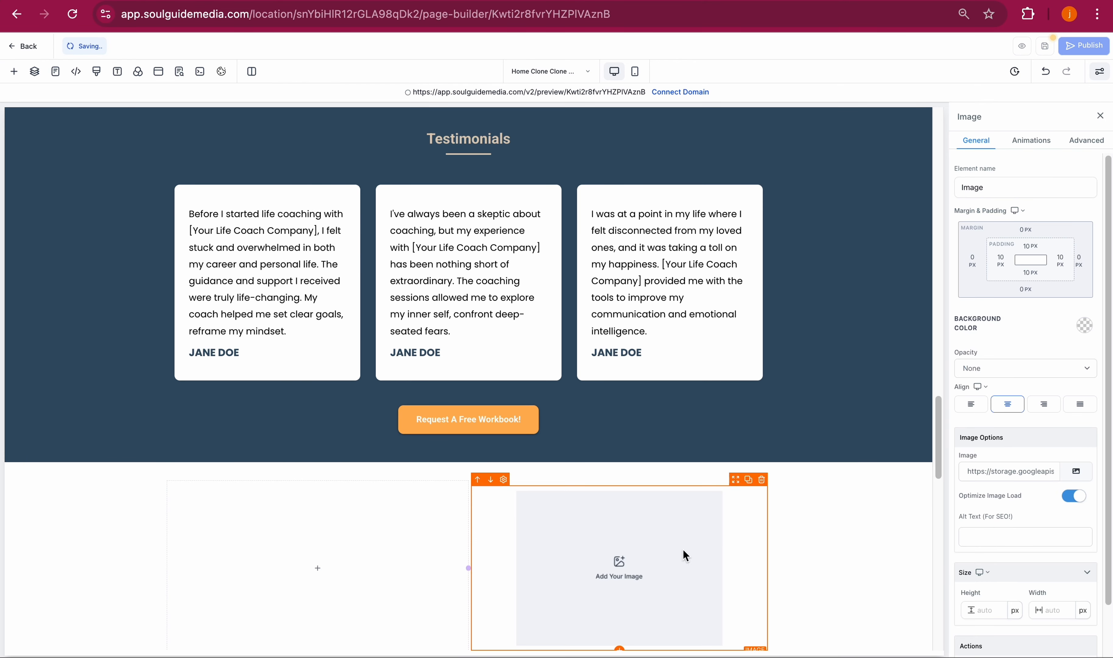
scroll(317, 395, down, 2)
Add a Headline element to the first column and change its text to "Hello Im" followed by the person's first name
click(317, 396)
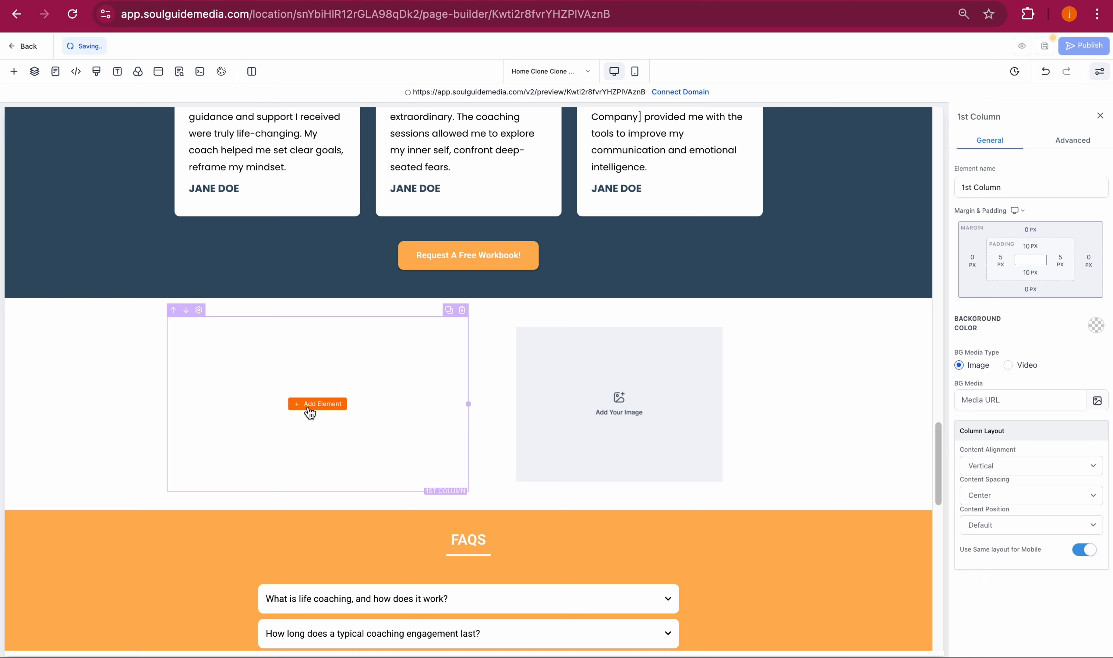
click(313, 410)
drag(131, 207, 353, 385)
double_click(335, 407)
key(ctrl+a)
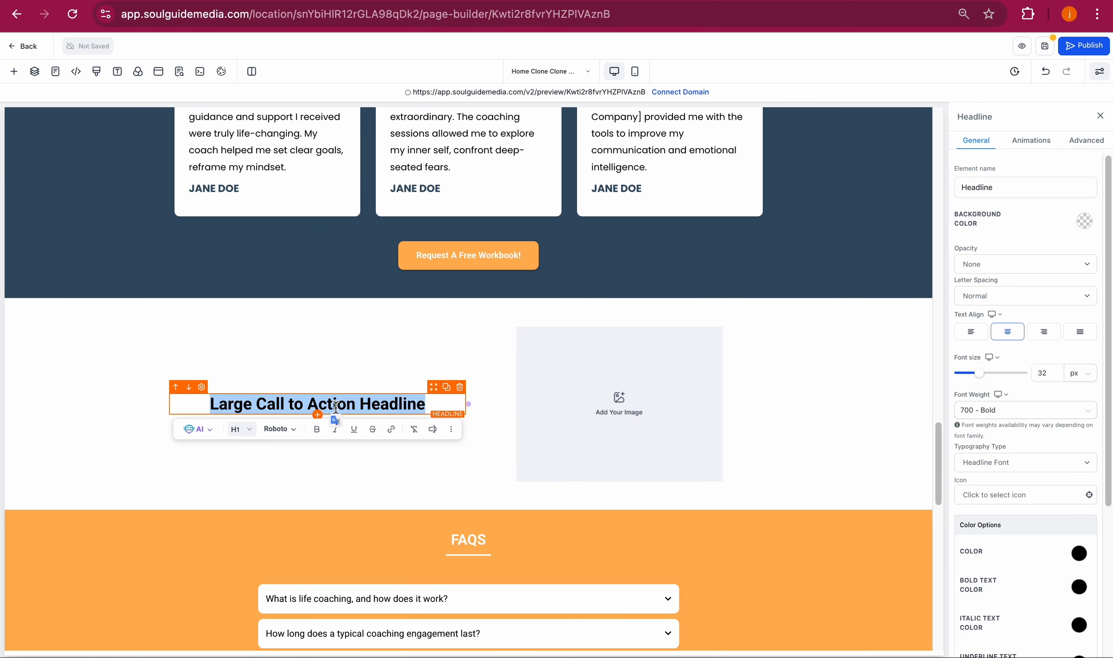
text(He)
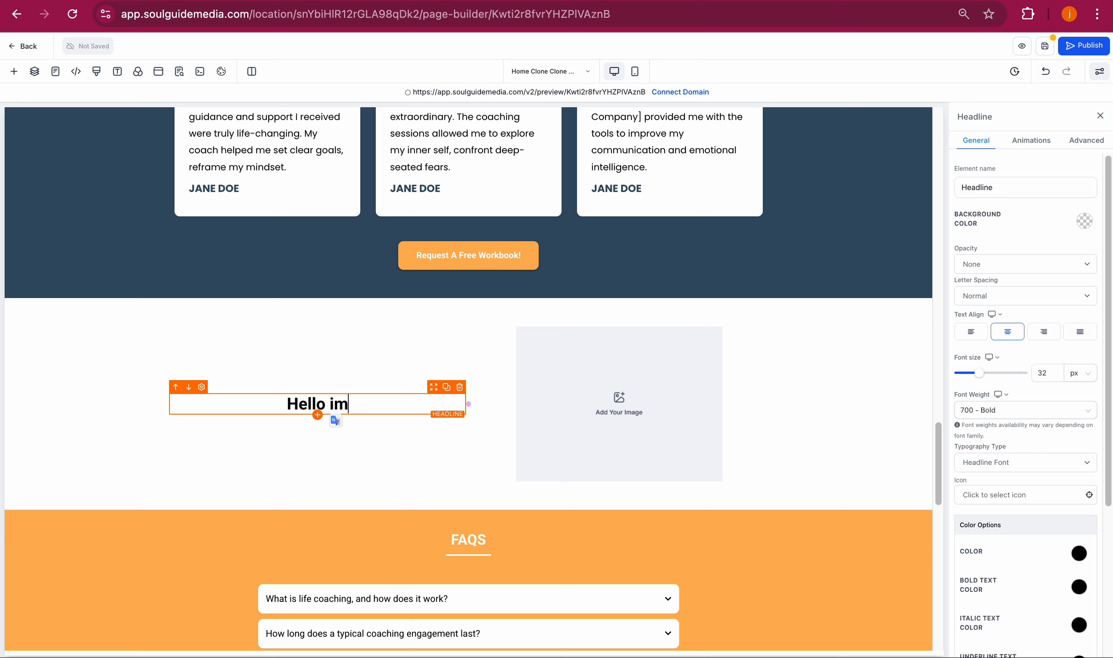
text(llo Im JOy)
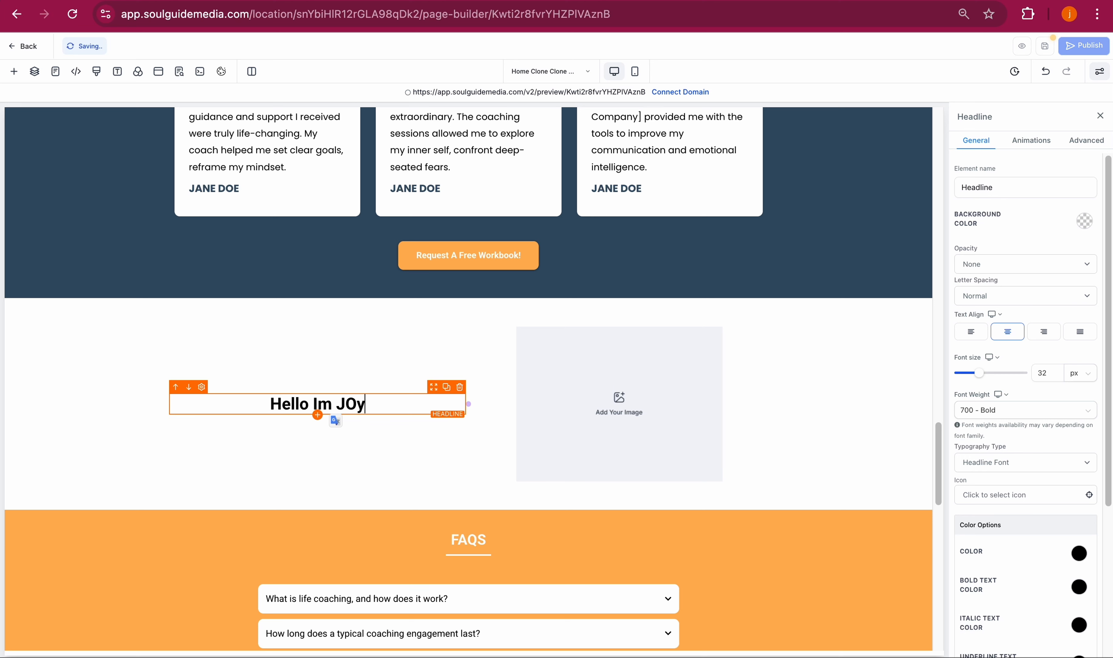
key(BackSpace)
key(BackSpace)
text(oyt)
Fill the image element with 64f26d11fb98e72c57e8bbbf.jpeg from the Relocated Item folder in Media Storage
click(759, 391)
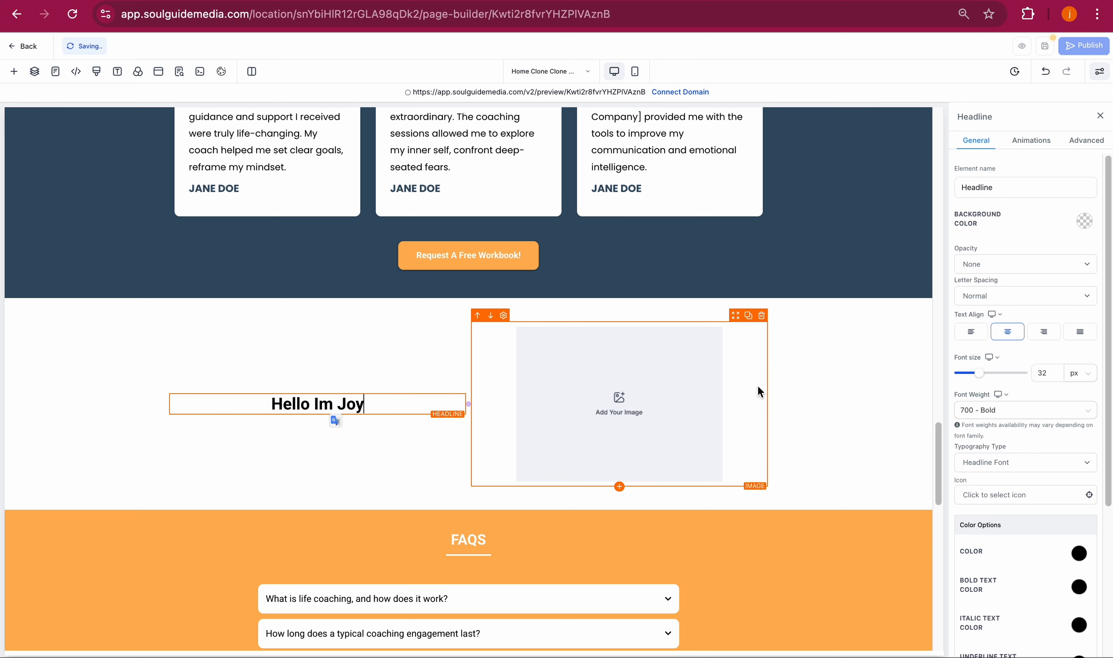
click(1079, 473)
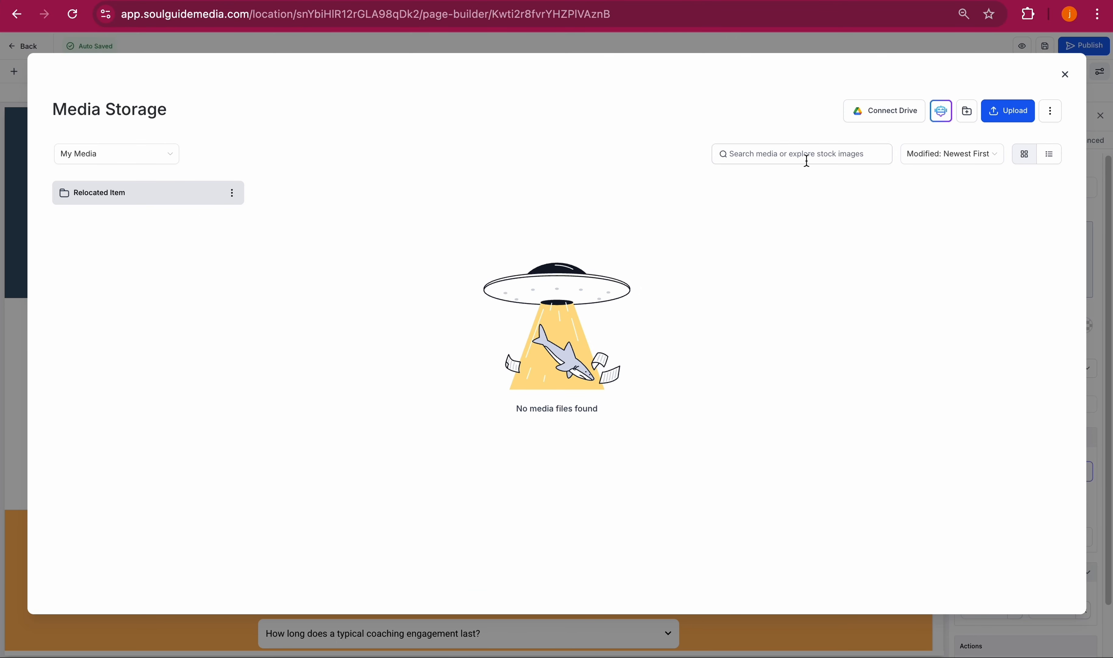
click(176, 190)
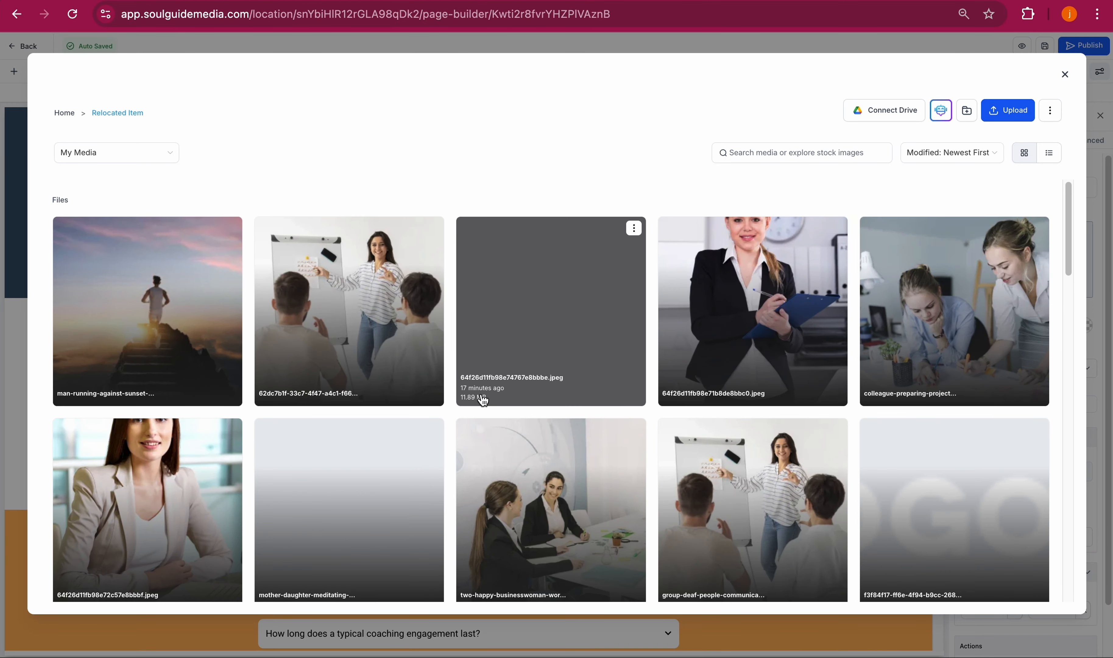
scroll(483, 400, down, 4)
scroll(484, 401, down, 2)
scroll(482, 399, up, 6)
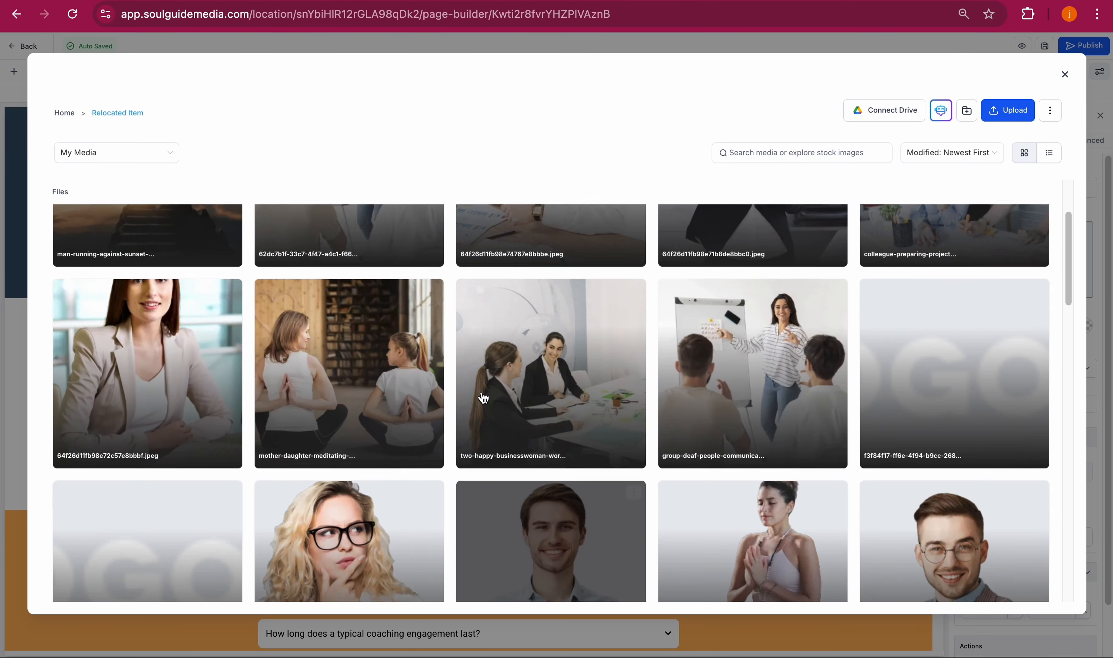
scroll(472, 379, down, 4)
scroll(472, 379, up, 5)
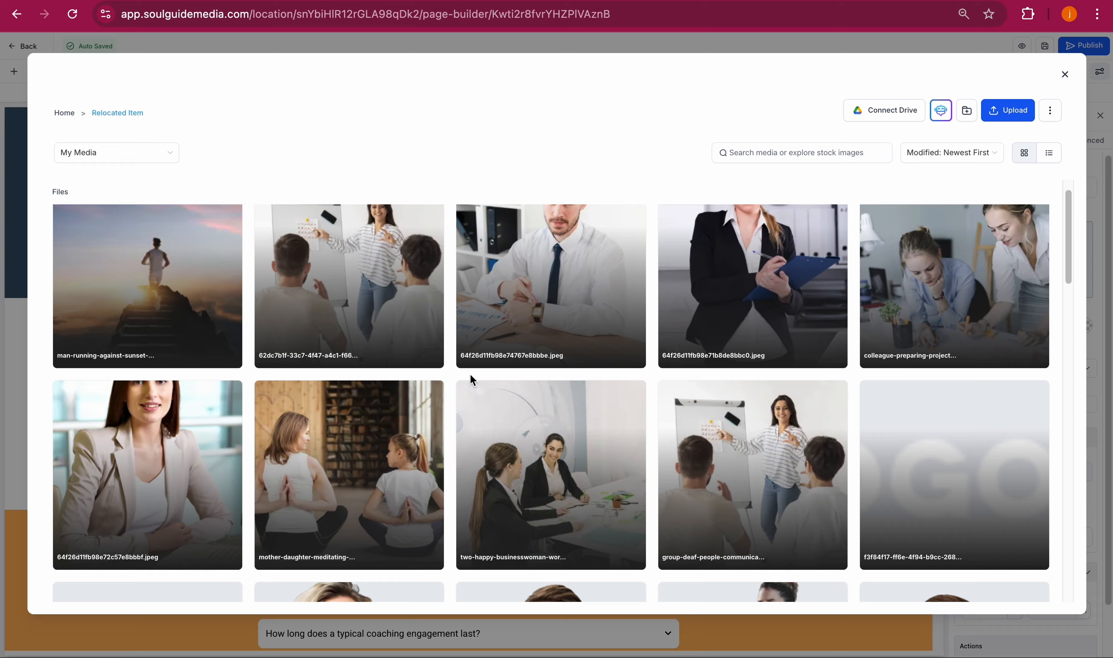
click(151, 466)
click(925, 442)
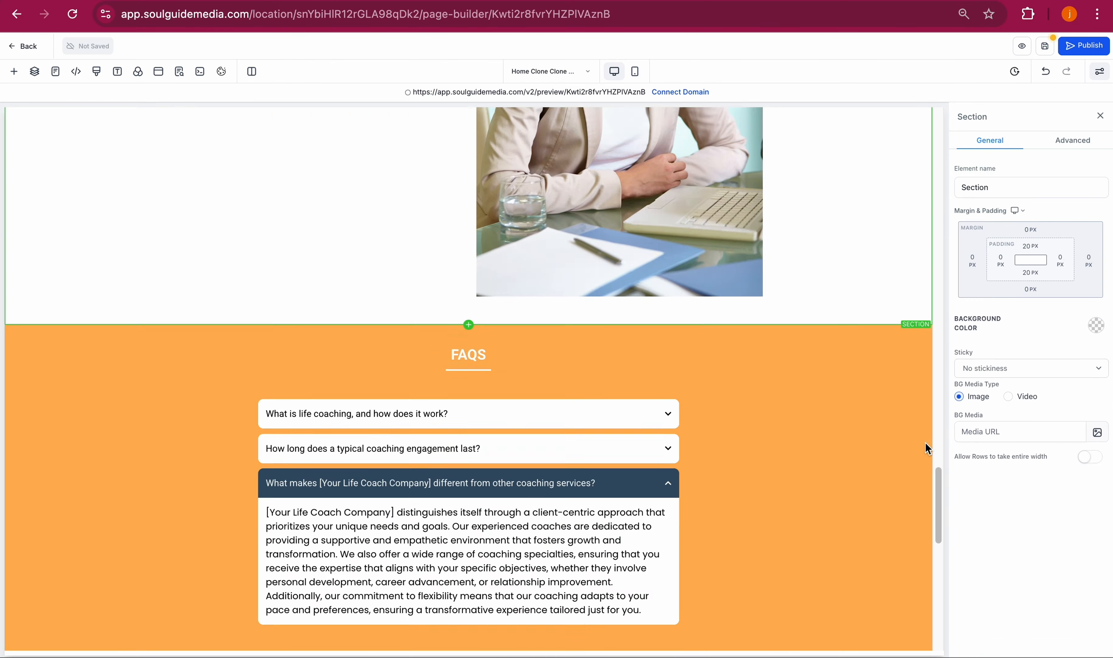
Review the Home page with the new section and save the page
scroll(926, 442, down, 20)
scroll(926, 442, up, 20)
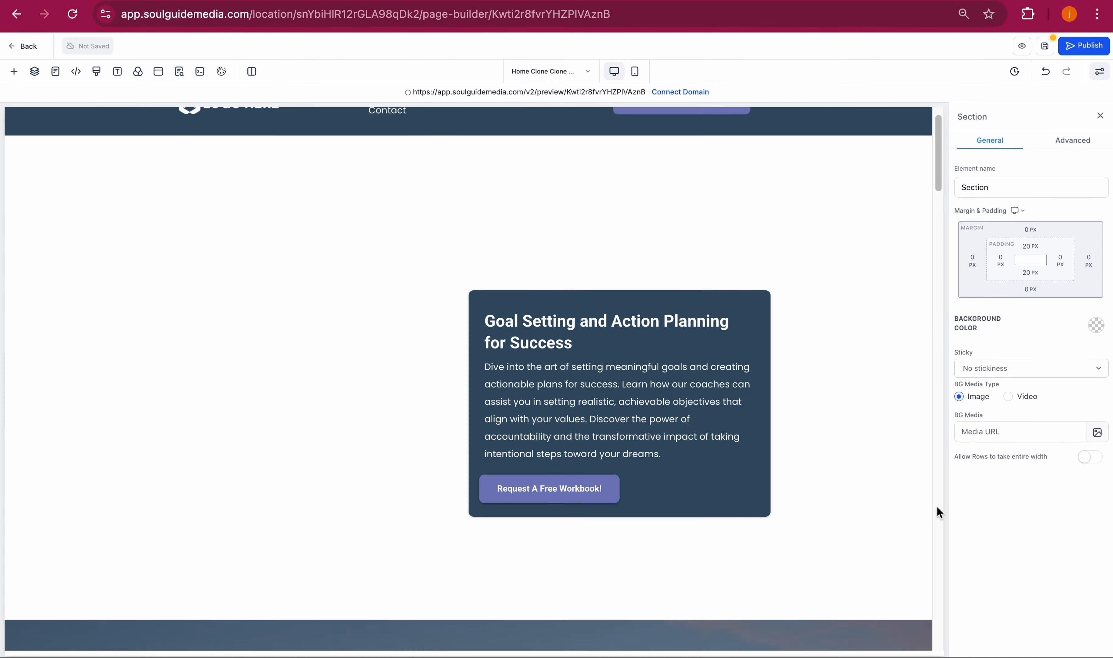
click(1054, 47)
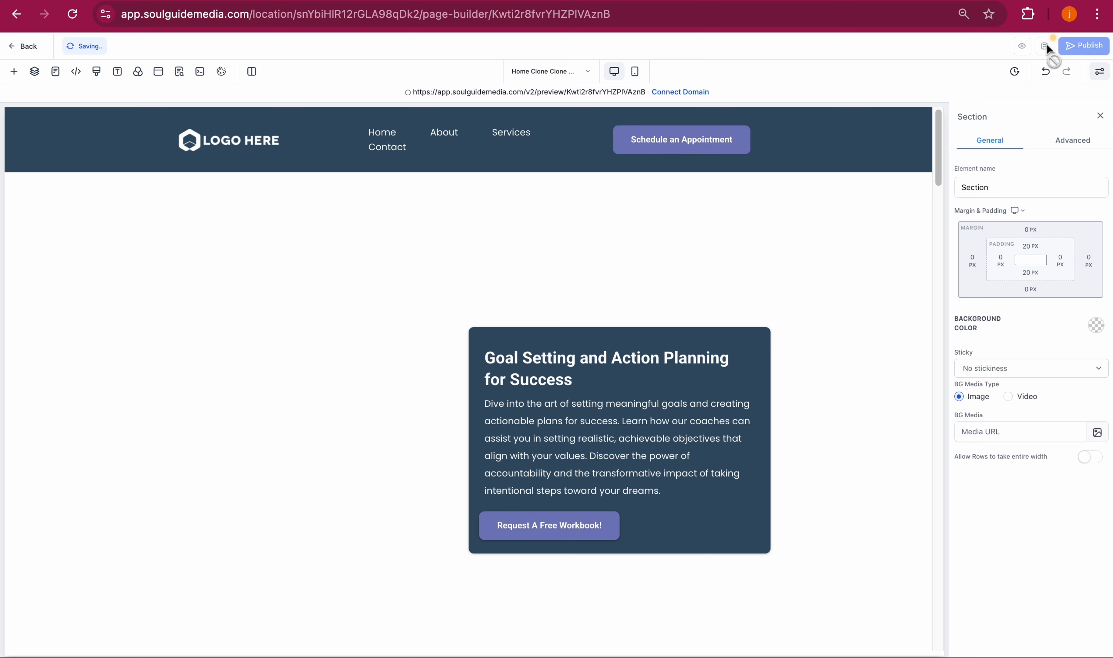